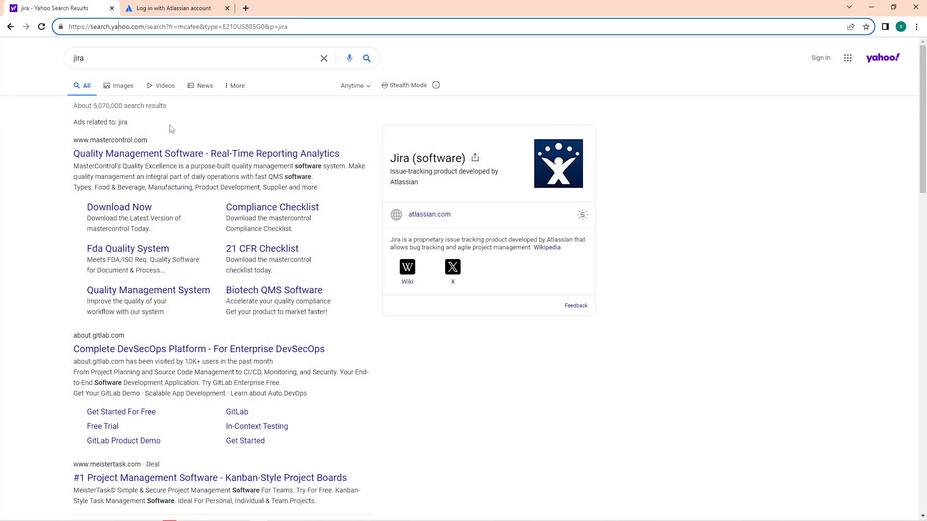
# Open Atlassian's Jira Issue & Project Tracking Software page from the search results.
pyautogui.scroll(-9, 172, 129)
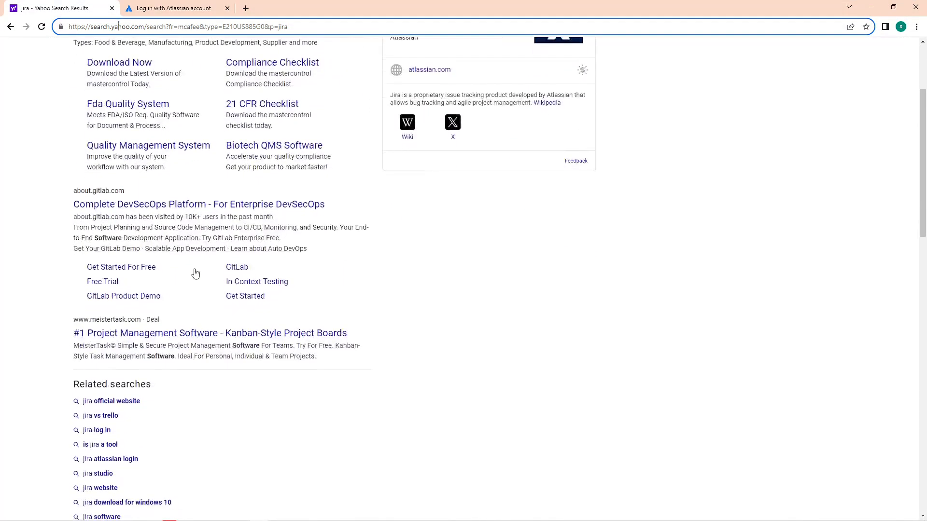
pyautogui.moveTo(72, 291); pyautogui.dragTo(134, 293)
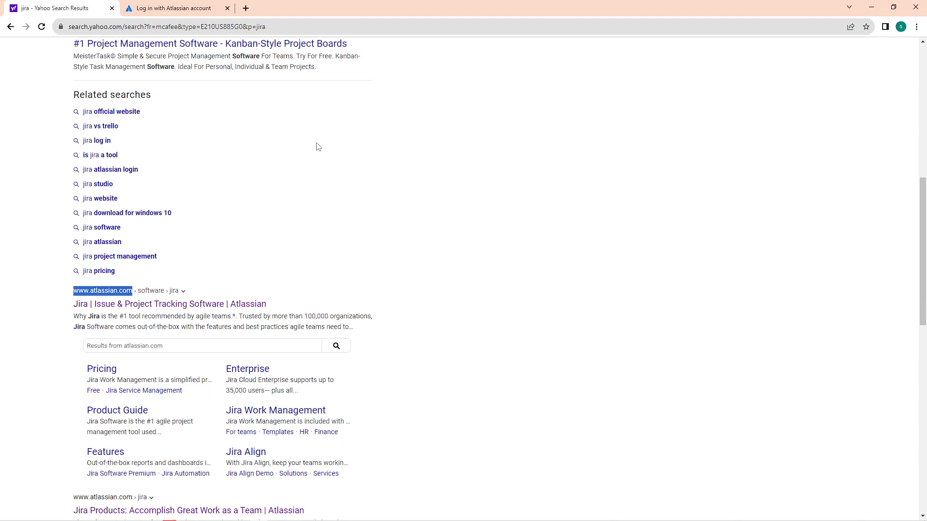
pyautogui.click(226, 305)
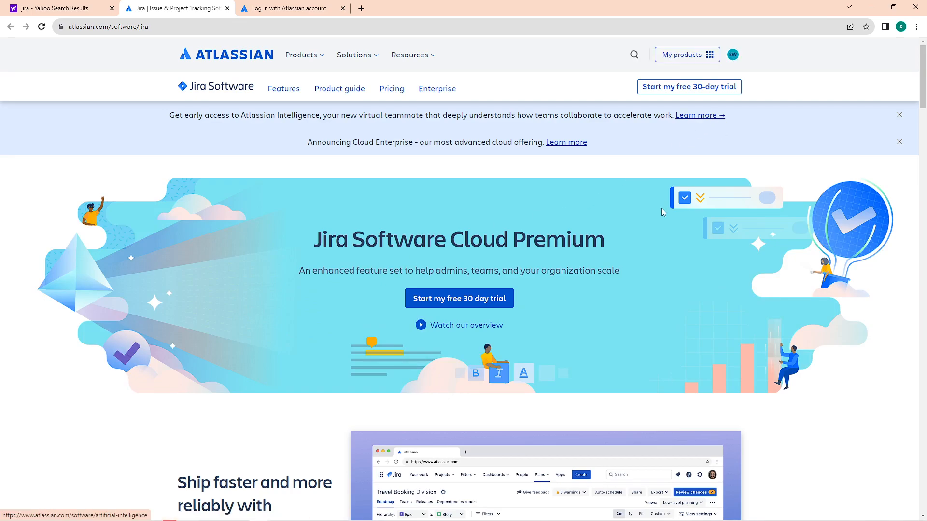
# Look over the Jira Software Cloud Premium page and start the free 30-day trial.
pyautogui.scroll(-1, 661, 207)
pyautogui.scroll(-7, 581, 188)
pyautogui.scroll(10, 581, 188)
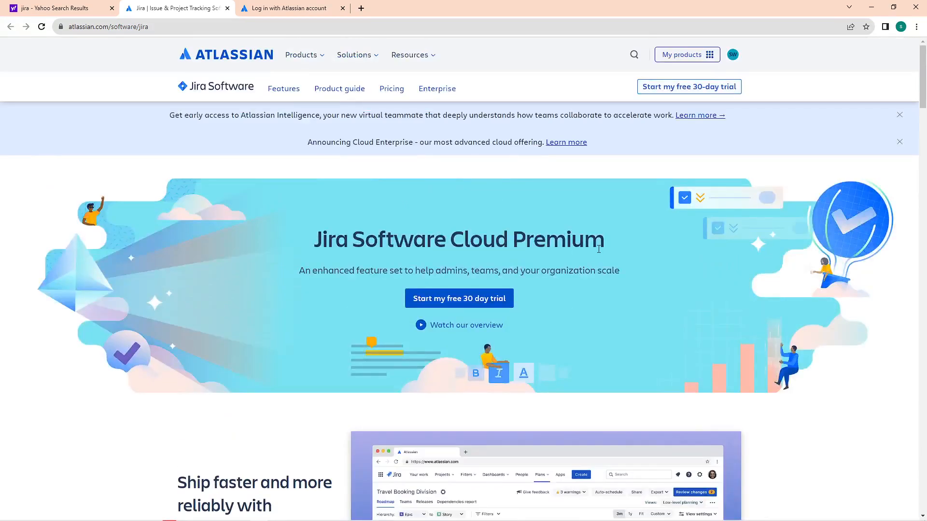
pyautogui.scroll(-3, 646, 196)
pyautogui.click(491, 253)
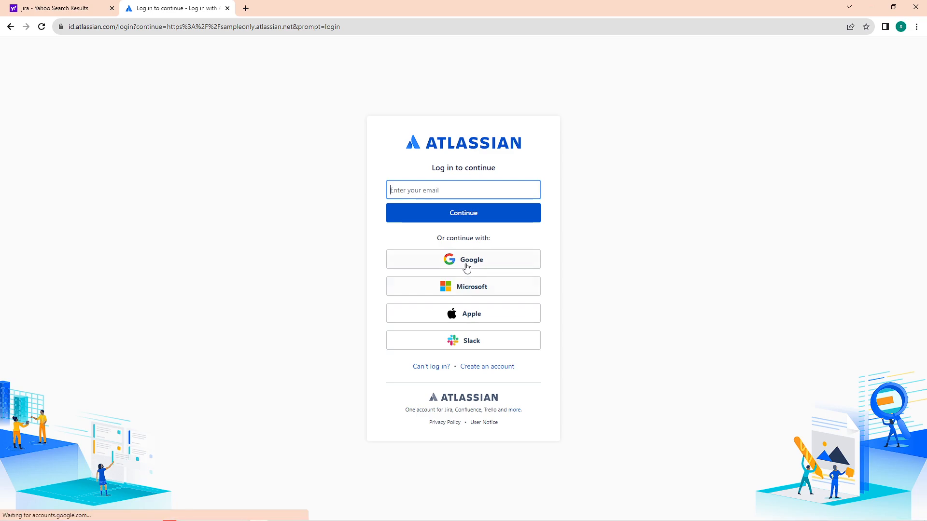
# Sign in to Atlassian with Google using another account's email and password, and accept switching to the existing Chrome profile.
pyautogui.click(466, 267)
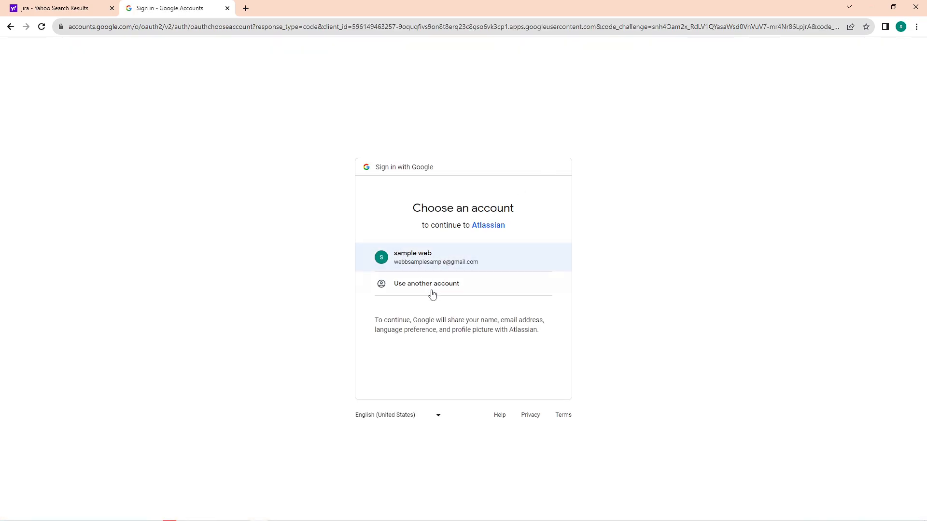
pyautogui.click(431, 288)
pyautogui.click(408, 265)
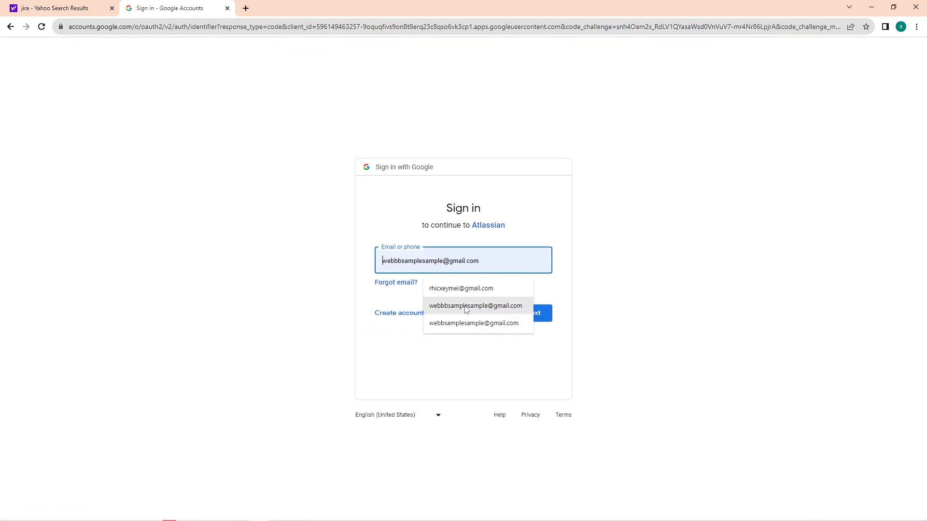
pyautogui.click(466, 308)
pyautogui.click(529, 314)
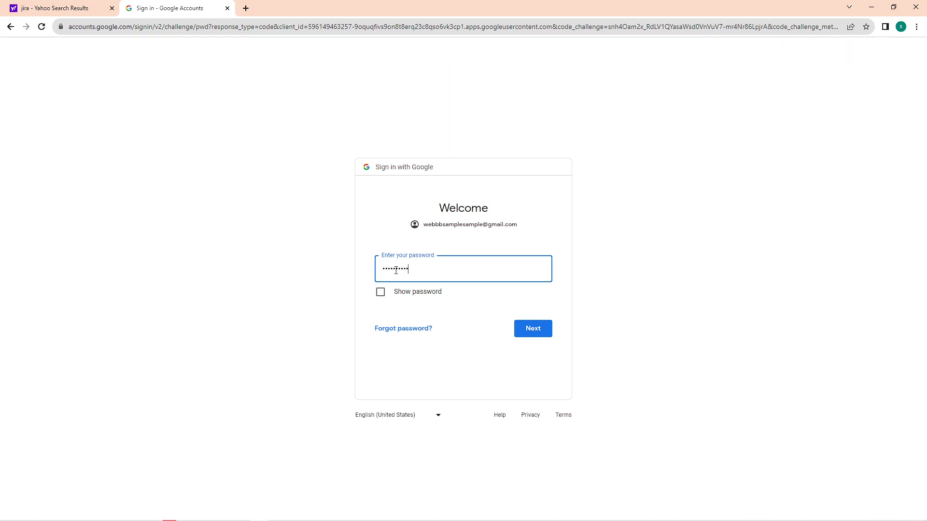
pyautogui.click(533, 328)
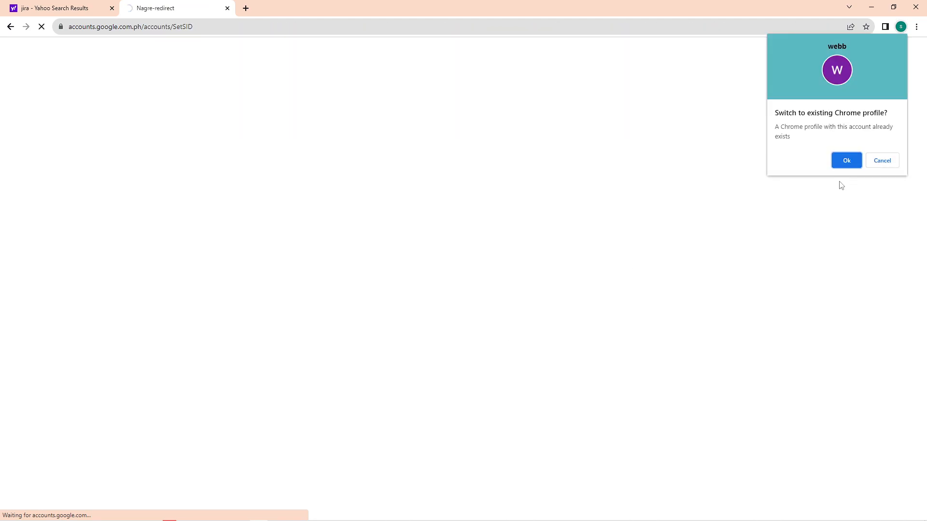
pyautogui.click(846, 160)
# Examine the Track, Release, Report and Automate feature previews on the Jira Software page.
pyautogui.scroll(-1, 392, 265)
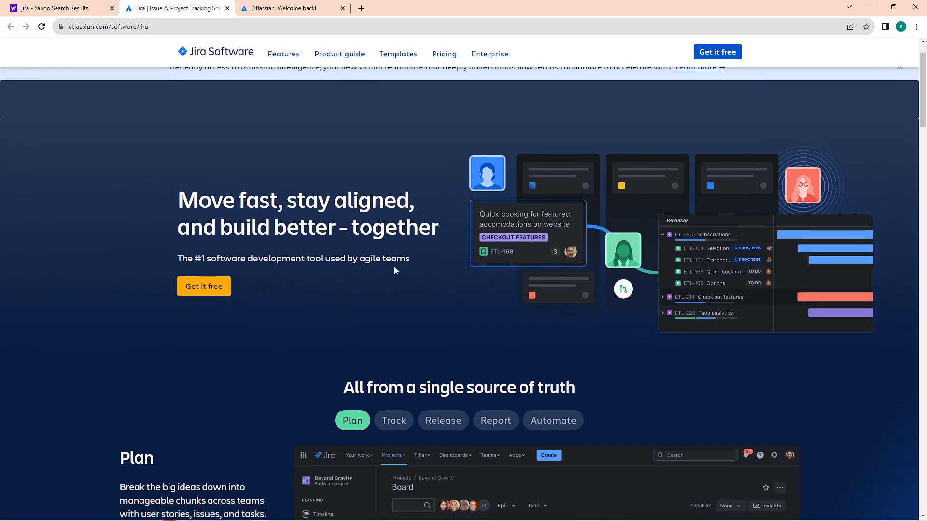
pyautogui.scroll(-3, 398, 268)
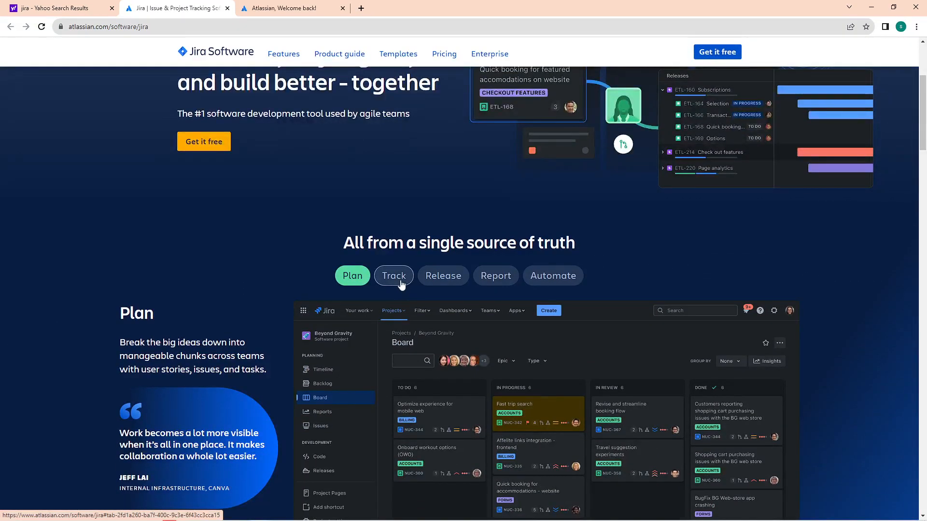
pyautogui.scroll(-2, 399, 280)
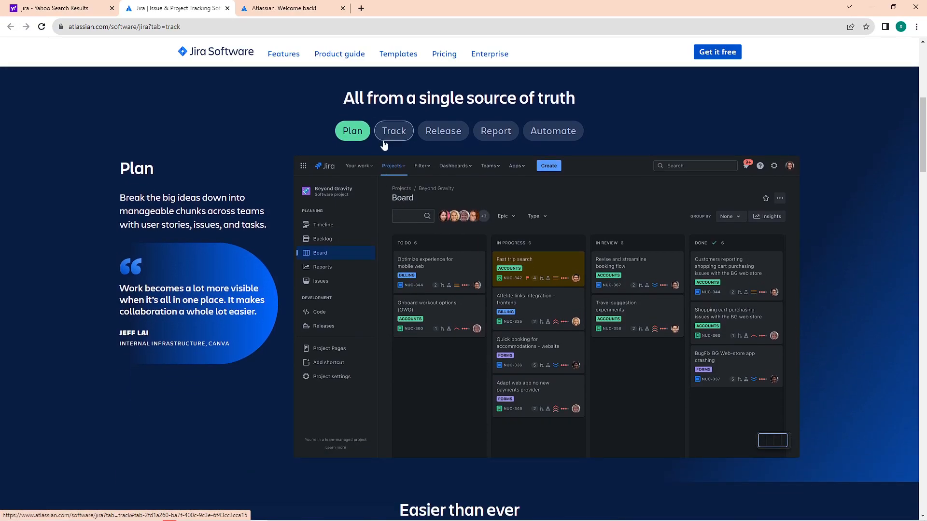
pyautogui.click(391, 133)
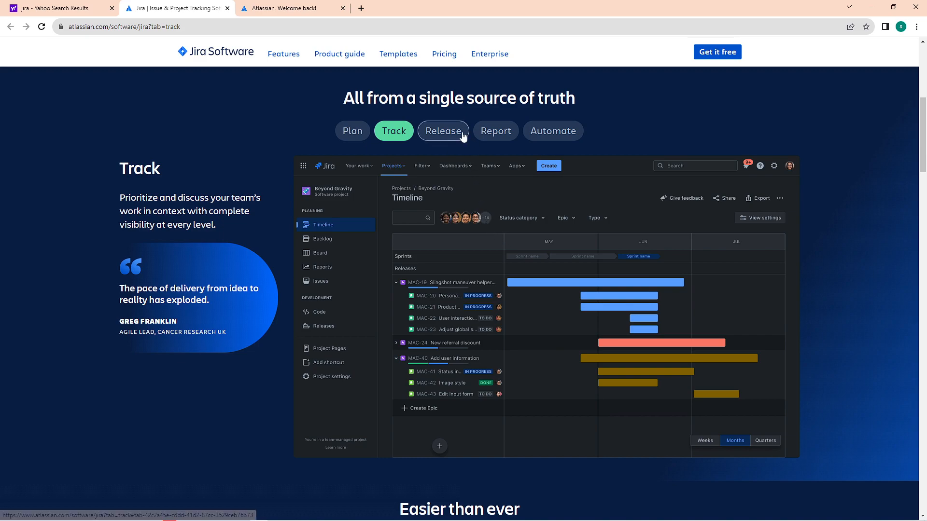
pyautogui.click(439, 138)
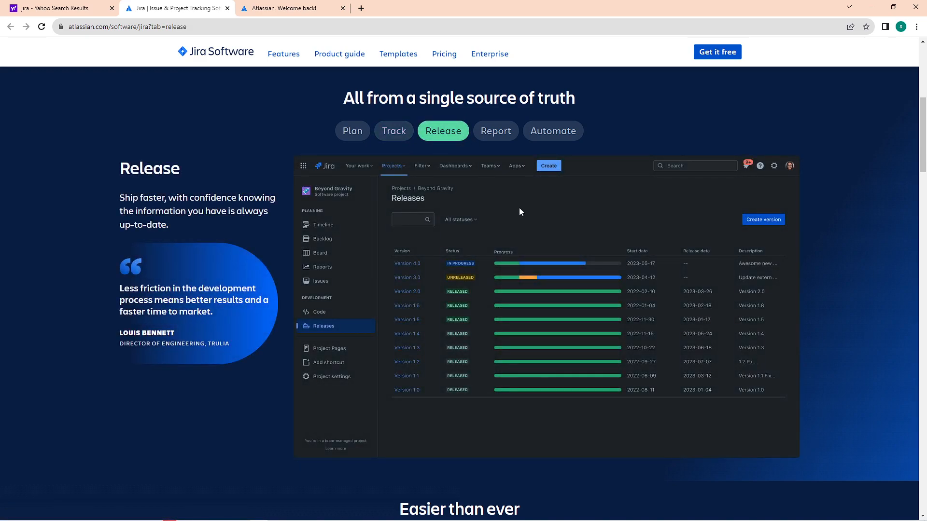
pyautogui.click(476, 136)
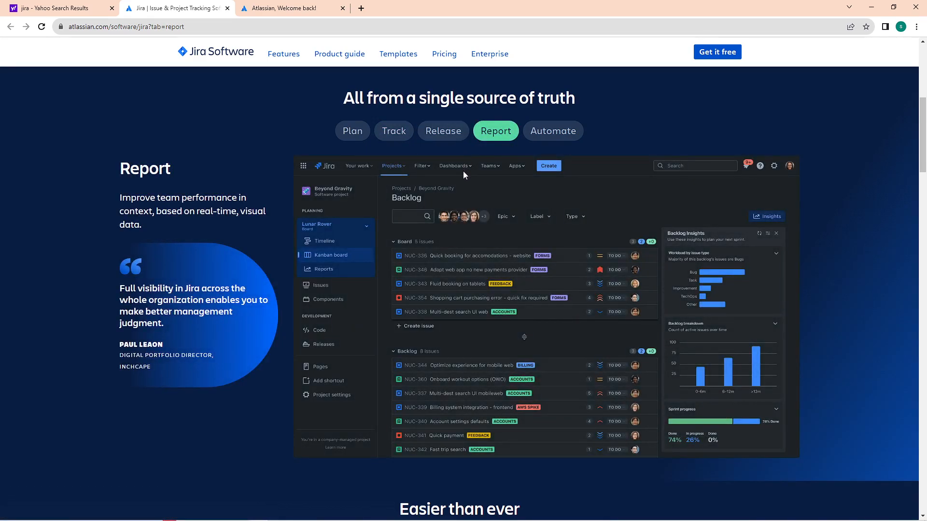
pyautogui.scroll(-1, 466, 177)
pyautogui.click(555, 87)
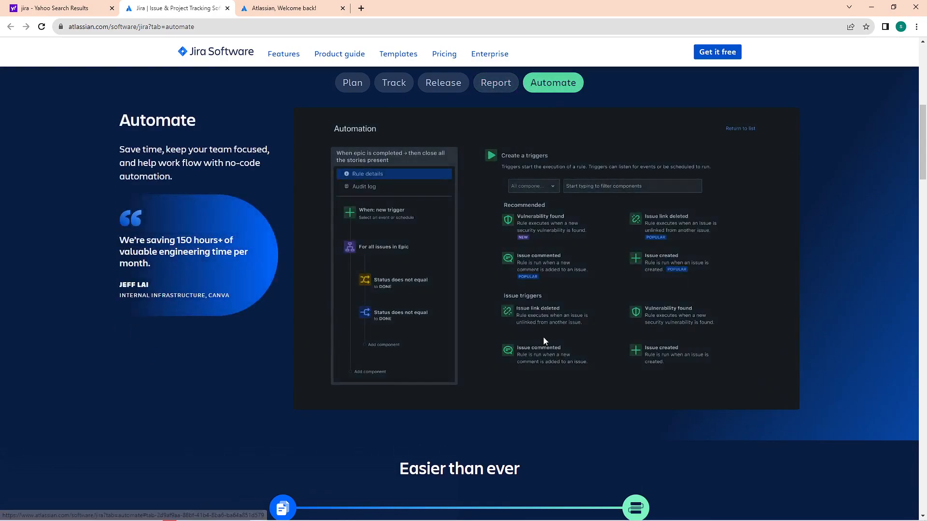
# Read through the rest of the Jira Software page, covering templates, integrations, DevOps tools and plans for different team sizes.
pyautogui.scroll(-7, 536, 336)
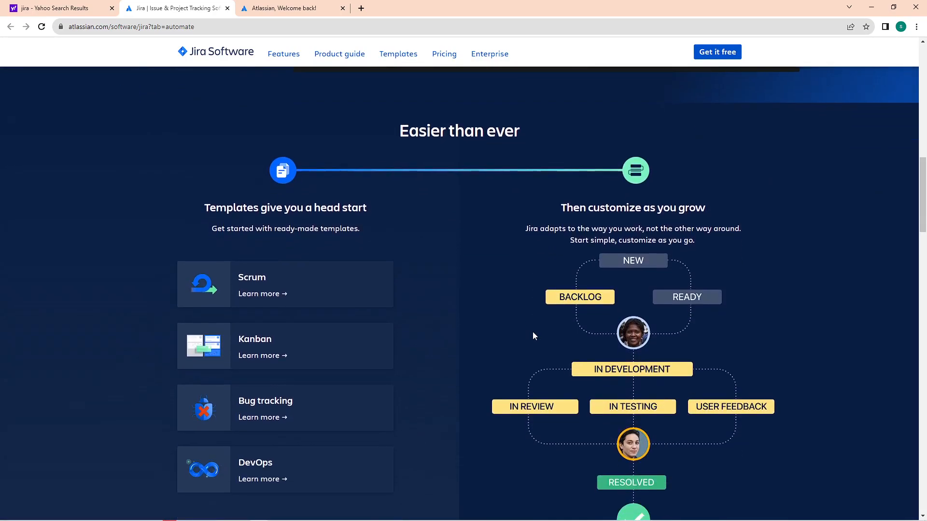
pyautogui.scroll(-2, 533, 335)
pyautogui.scroll(-8, 533, 335)
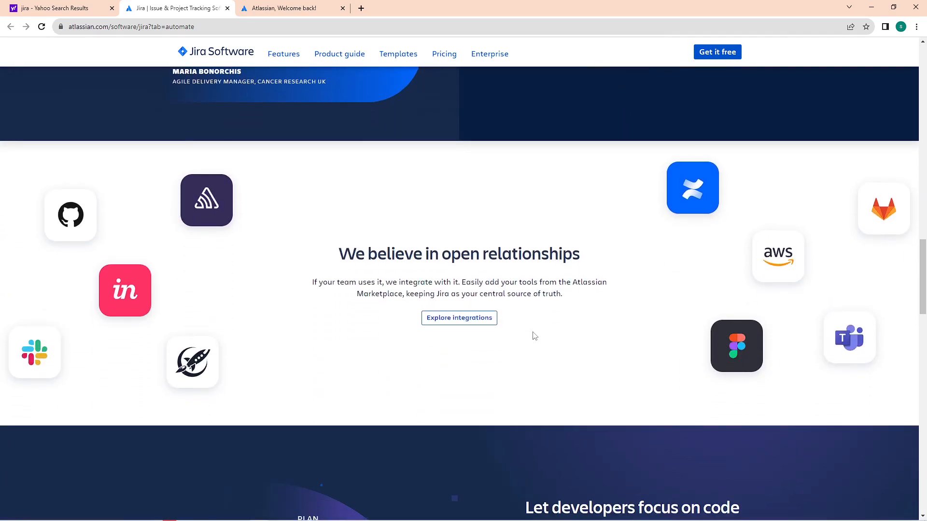
pyautogui.scroll(-7, 534, 336)
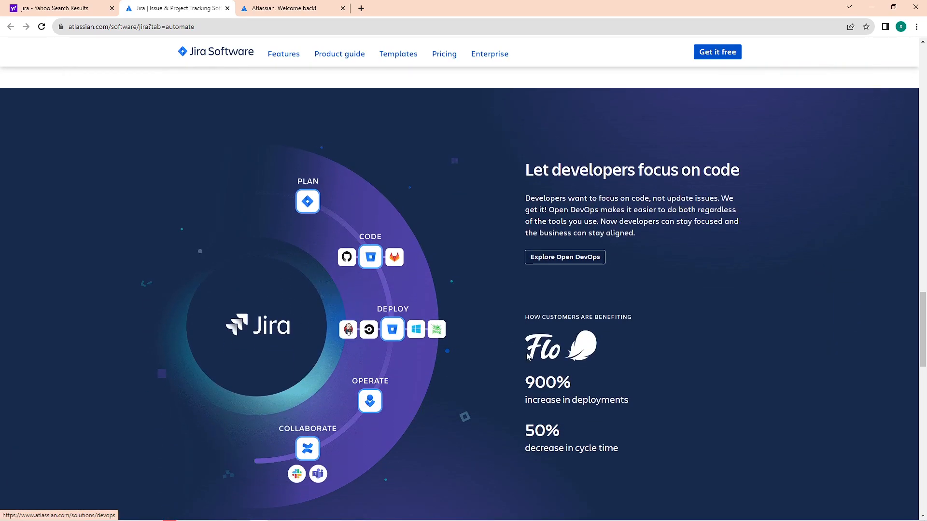
pyautogui.scroll(-1, 528, 355)
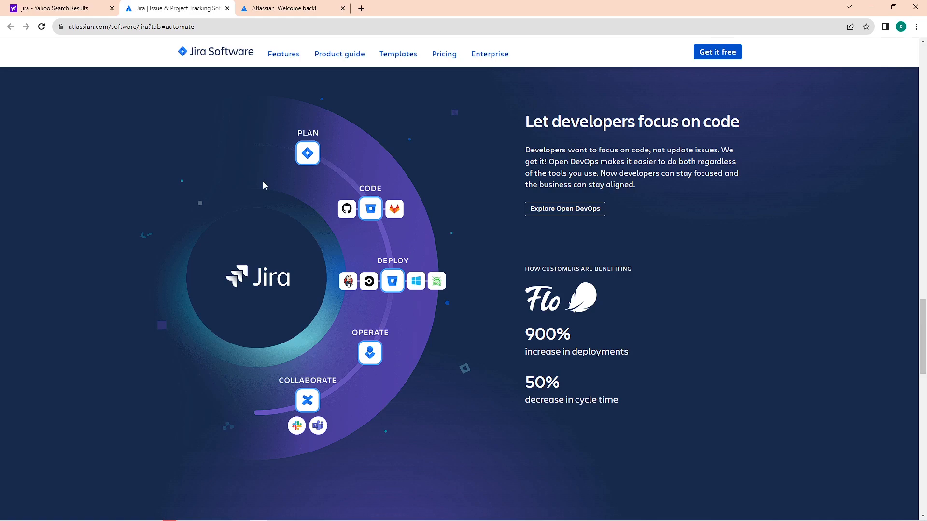
pyautogui.scroll(-8, 344, 210)
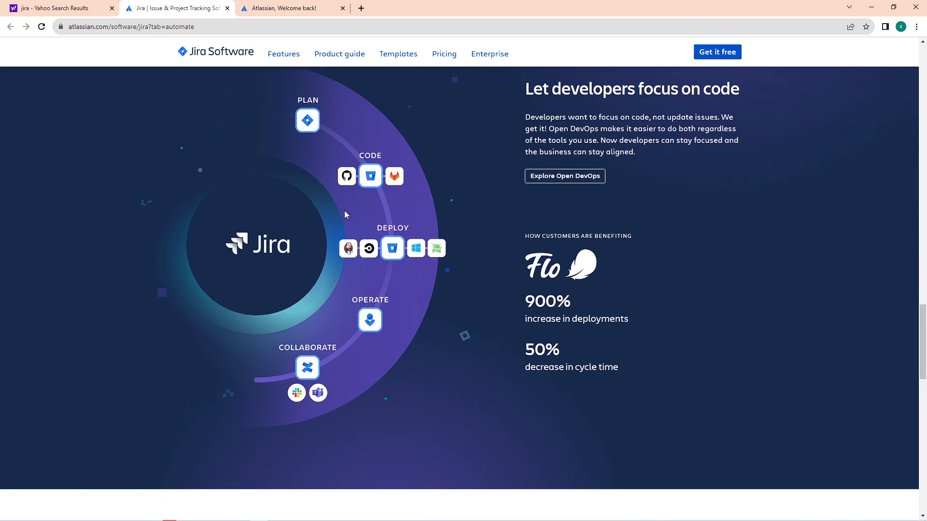
pyautogui.scroll(-4, 372, 215)
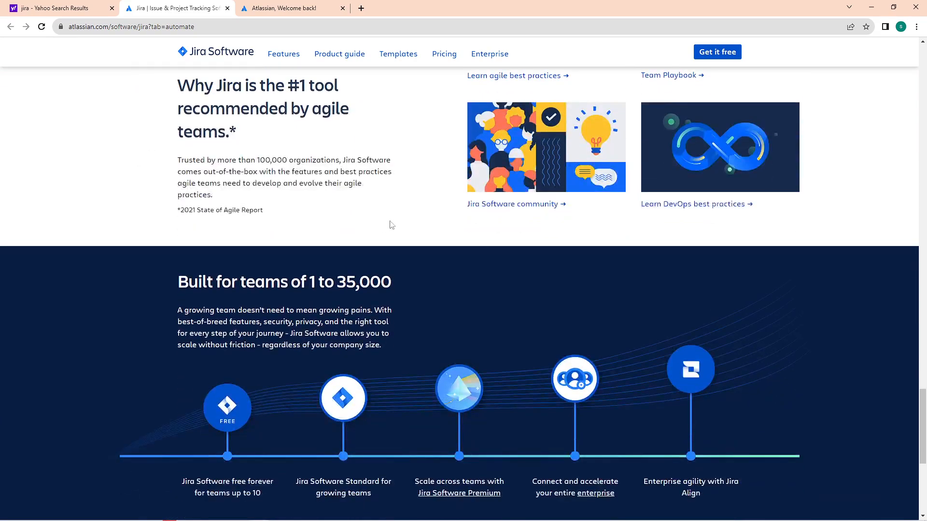
pyautogui.scroll(-4, 476, 245)
pyautogui.scroll(16, 576, 252)
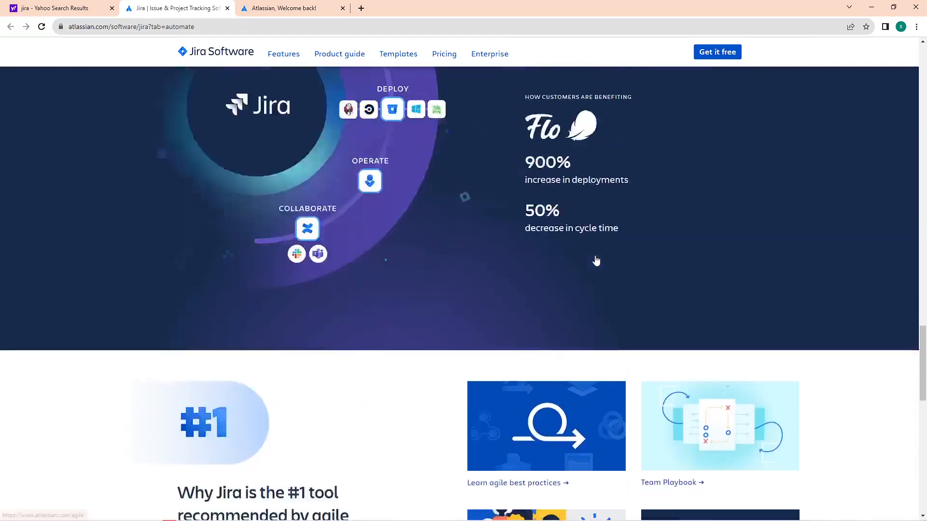
pyautogui.scroll(5, 581, 280)
# Return to the Atlassian welcome questions, choose Customer Service as the team type, and skip the role and main tasks questions.
pyautogui.click(328, 5)
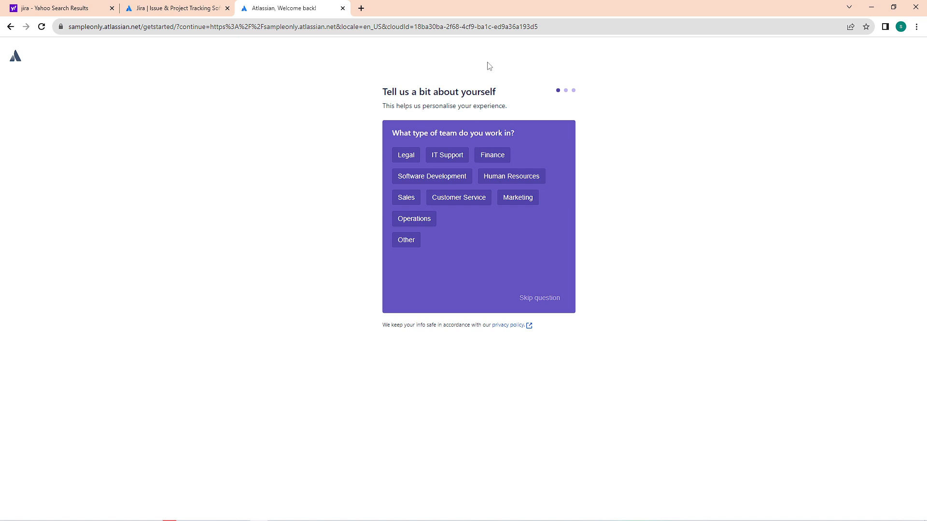
pyautogui.click(477, 202)
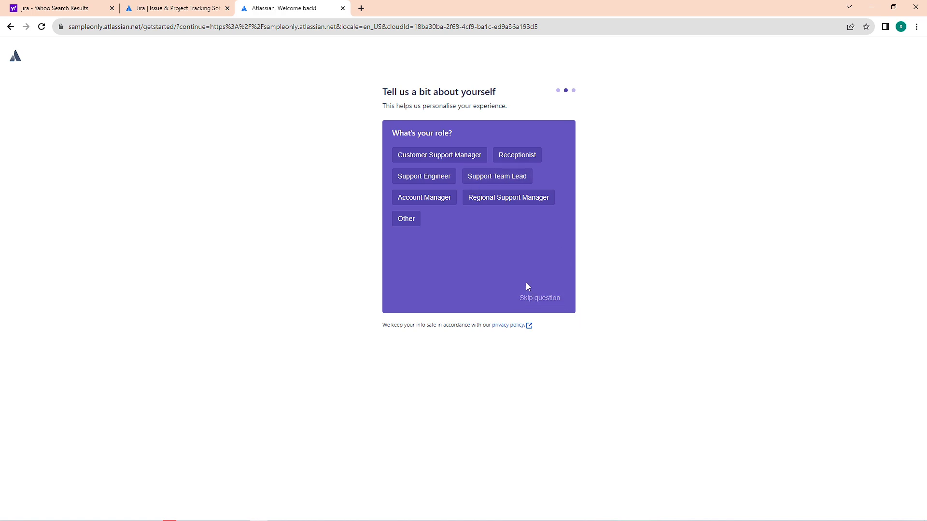
pyautogui.click(539, 298)
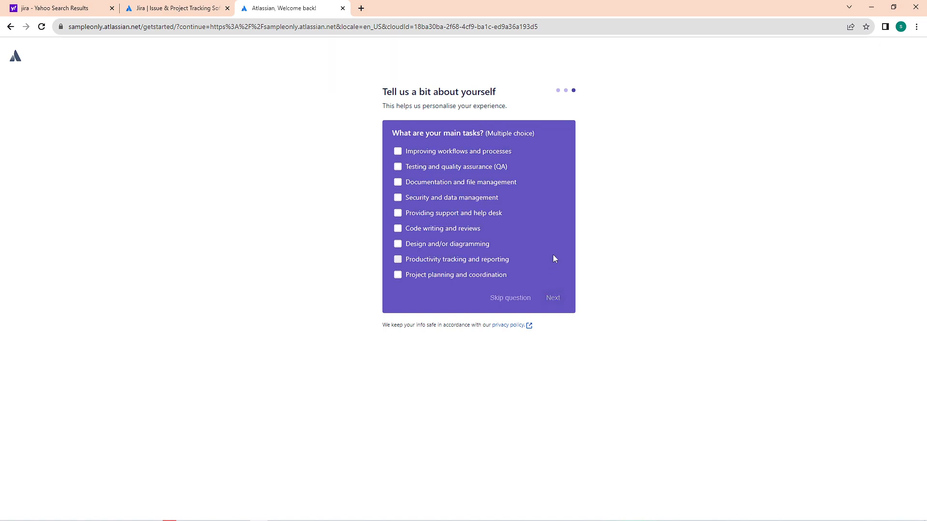
pyautogui.click(521, 306)
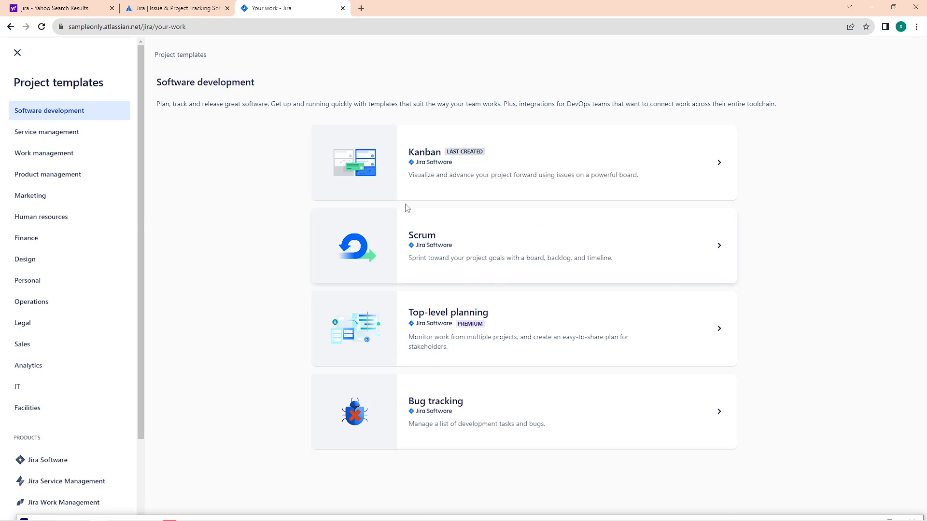
# Look over the software development project templates, including Kanban, Scrum, Top-level planning and Bug tracking.
pyautogui.click(484, 178)
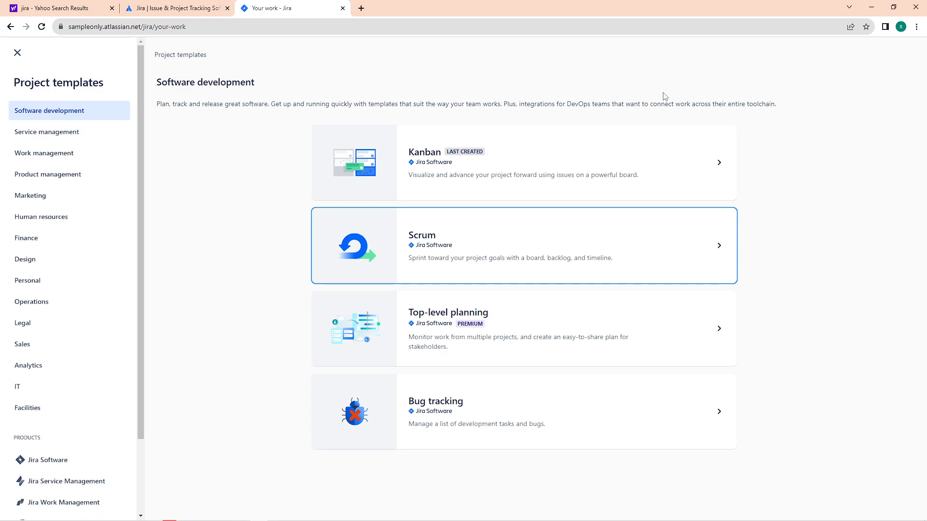
pyautogui.click(597, 319)
pyautogui.click(584, 418)
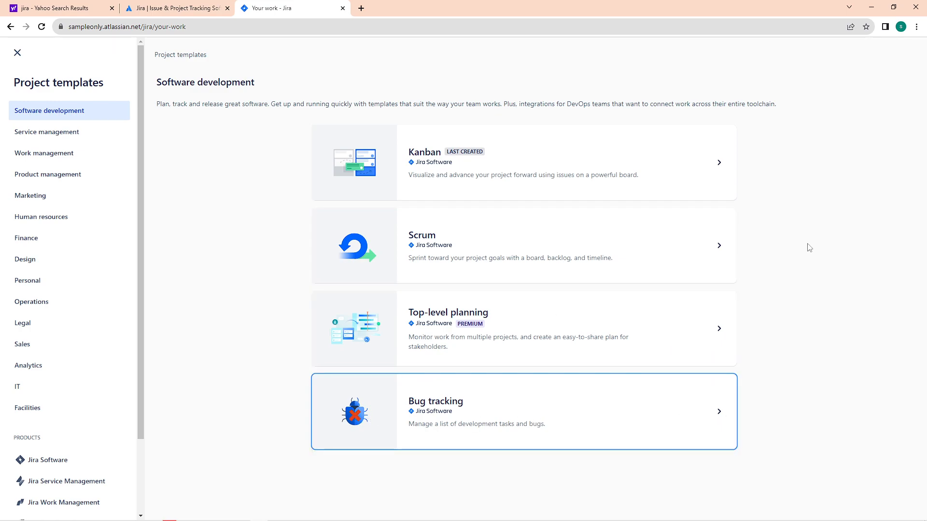
pyautogui.click(820, 231)
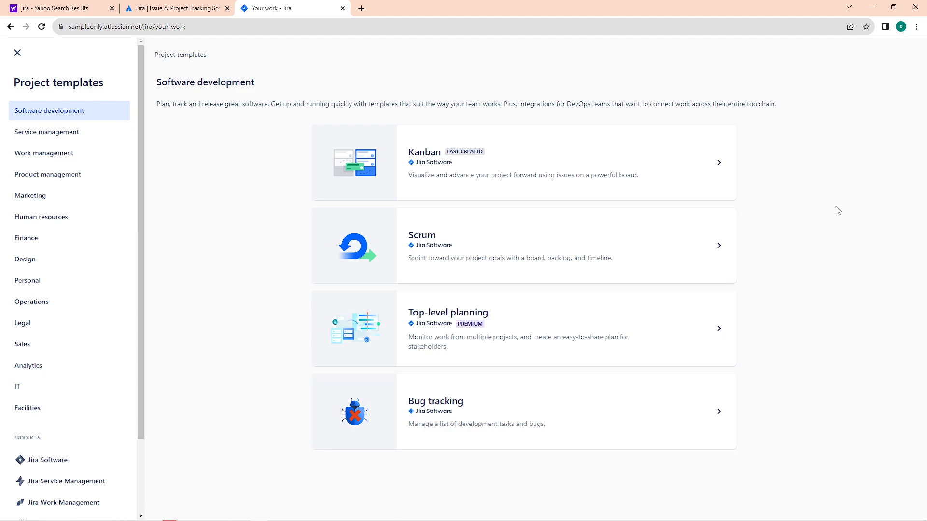
# Open the Kanban template's details, review them, and use the template for the new project.
pyautogui.click(476, 166)
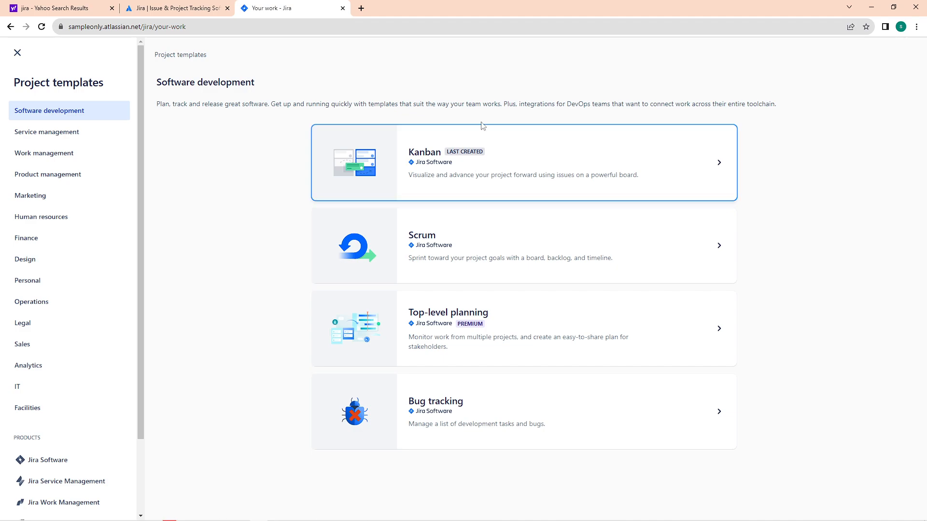
pyautogui.scroll(-2, 585, 235)
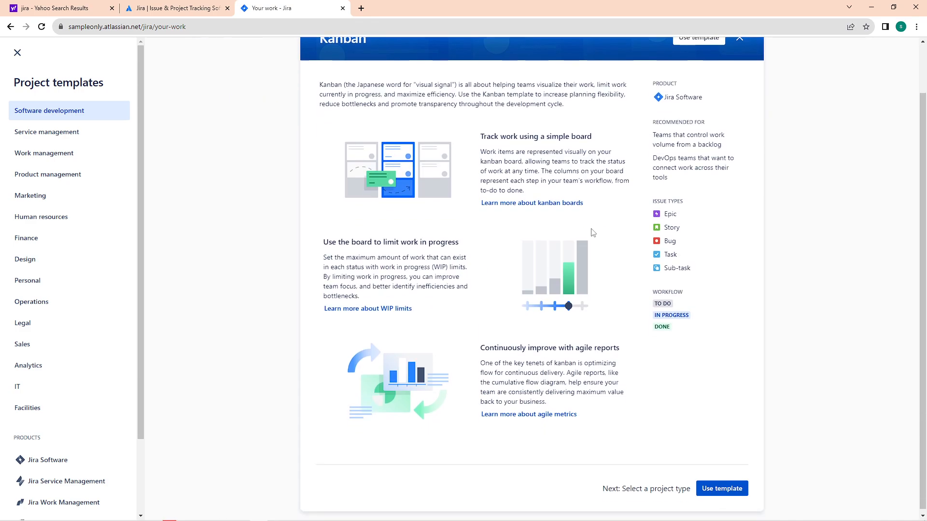
pyautogui.scroll(2, 565, 270)
pyautogui.scroll(-2, 593, 256)
pyautogui.scroll(2, 628, 247)
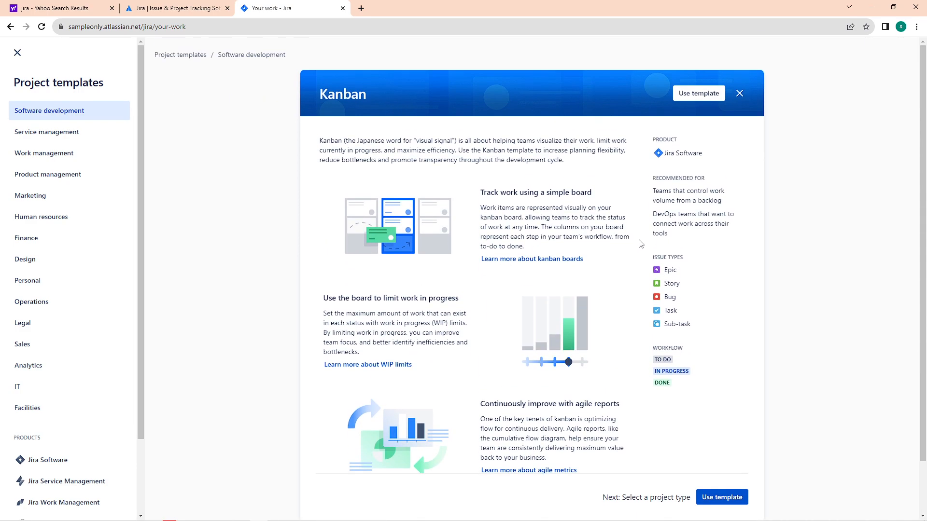
pyautogui.click(706, 95)
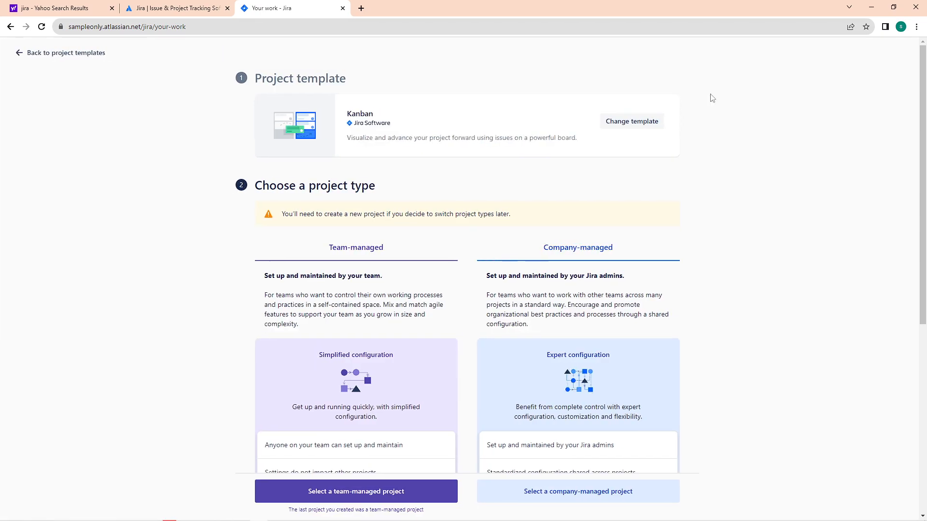
# Choose the team-managed project type, name the project Sample Project, and continue with the project creation.
pyautogui.scroll(-6, 364, 328)
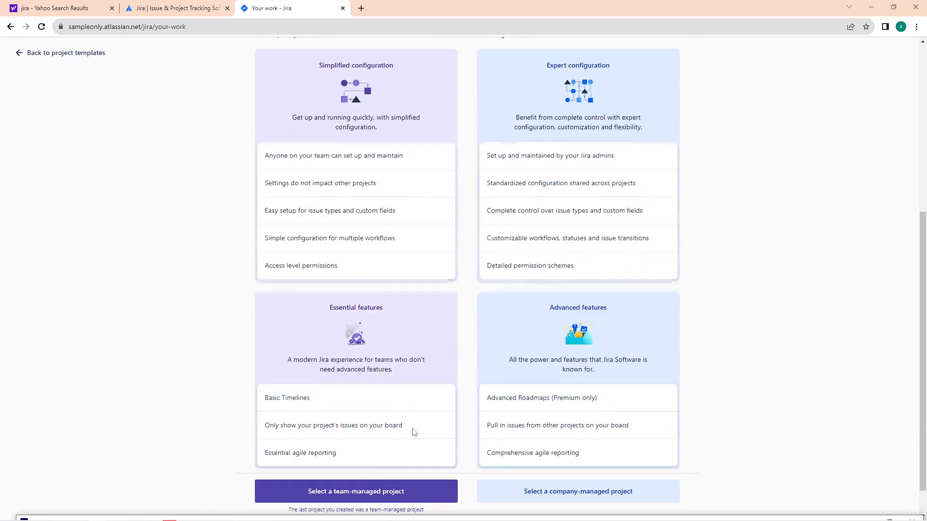
pyautogui.click(434, 495)
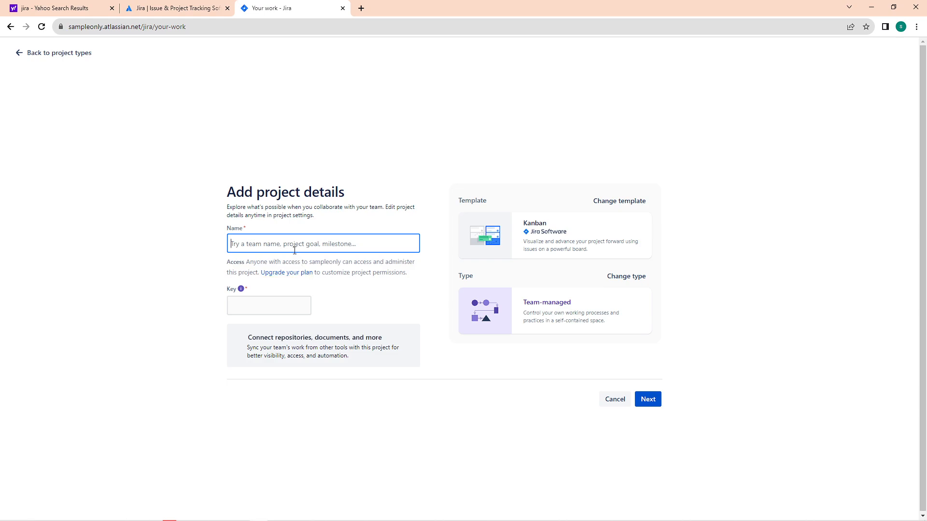
pyautogui.write('S')
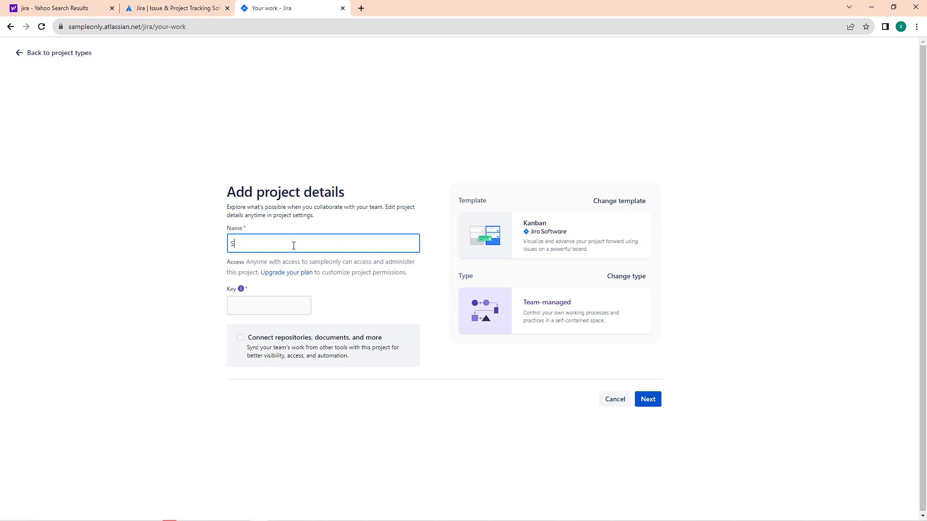
pyautogui.write('ample Project')
pyautogui.click(727, 309)
pyautogui.click(647, 401)
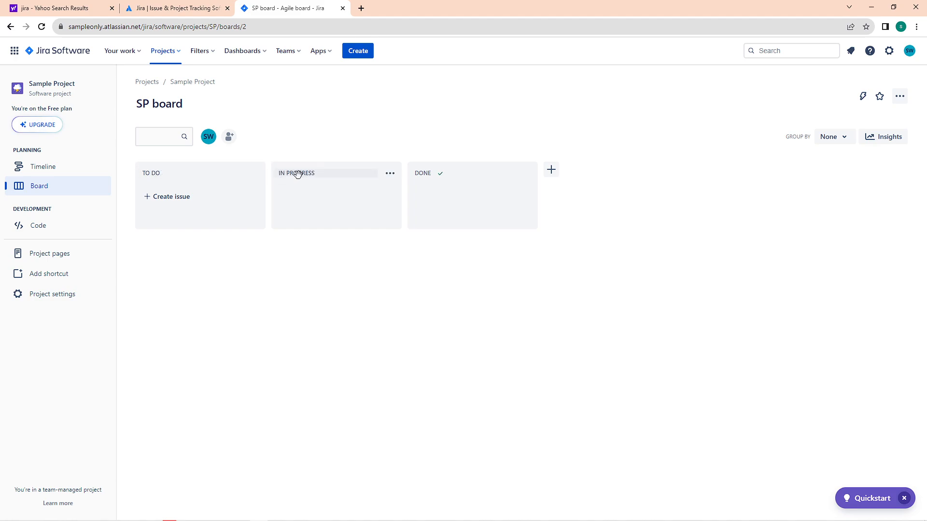
# Add a new column named Pending to the SP board after the Done column.
pyautogui.click(431, 173)
pyautogui.click(370, 244)
pyautogui.click(552, 169)
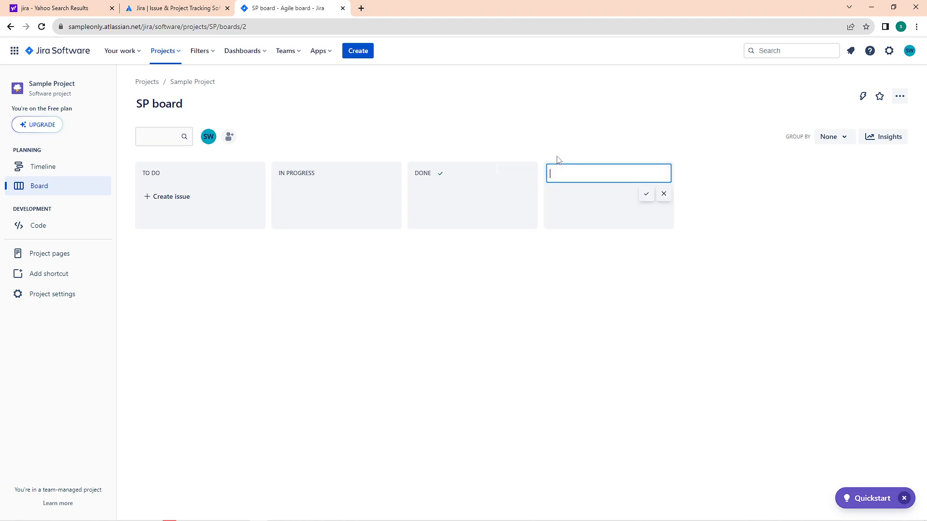
pyautogui.write('Pending')
pyautogui.click(647, 195)
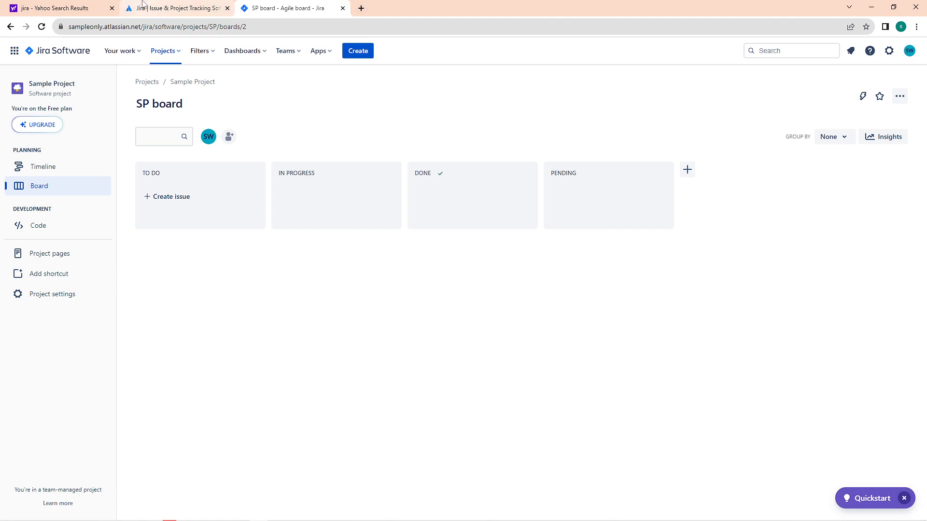
# Set a column limit of 20 maximum issues on the In Progress column and save it.
pyautogui.moveTo(321, 176)
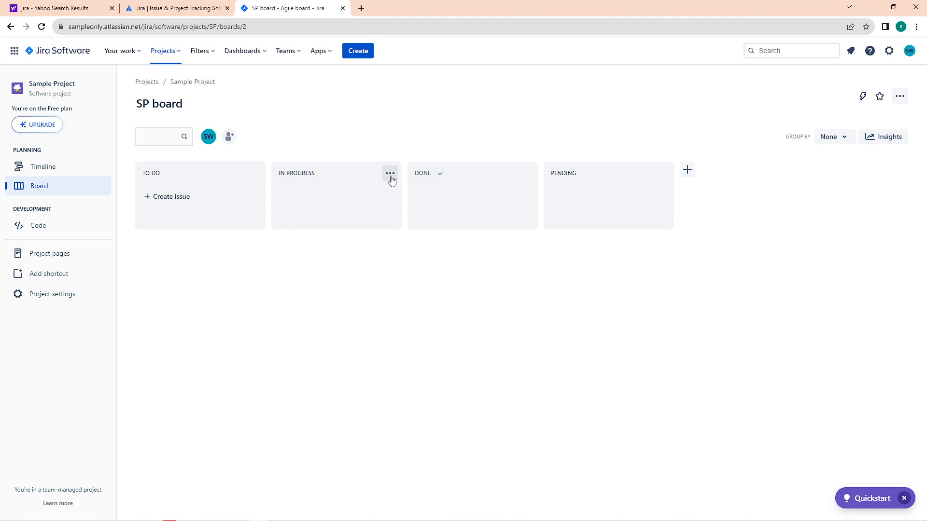
pyautogui.click(390, 174)
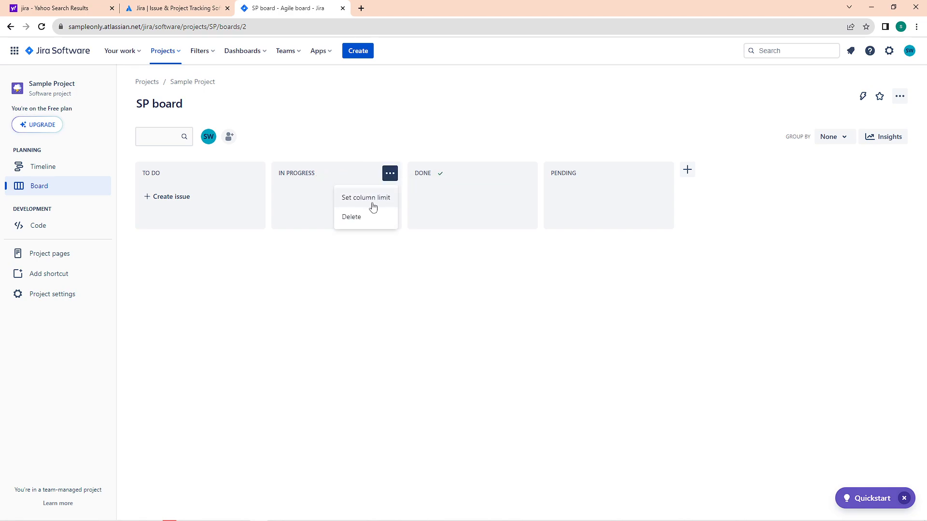
pyautogui.click(376, 198)
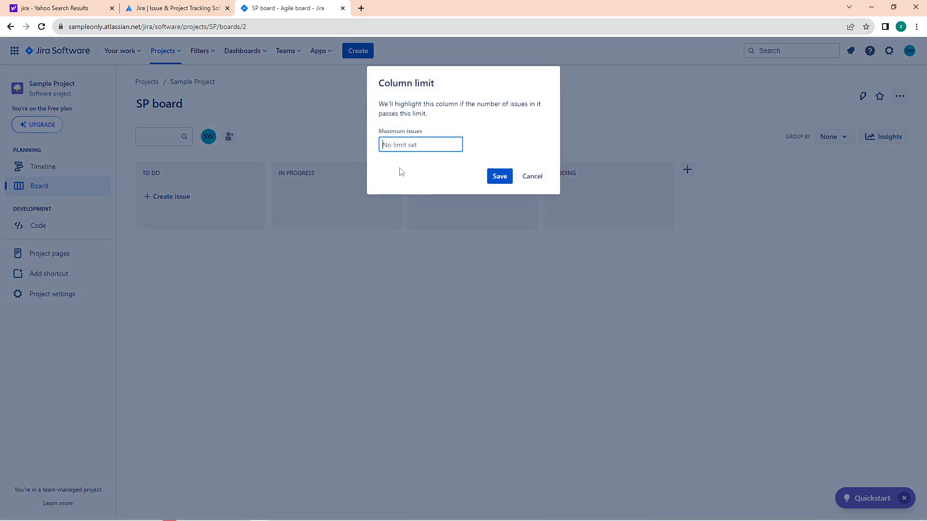
pyautogui.write('20')
pyautogui.click(505, 178)
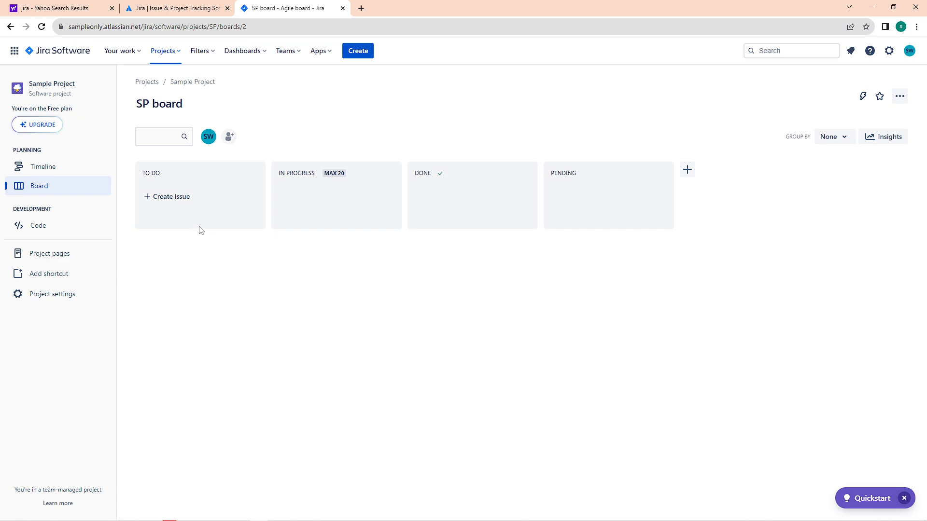
# Create an issue named Task 1 in the To Do column of the board.
pyautogui.click(164, 203)
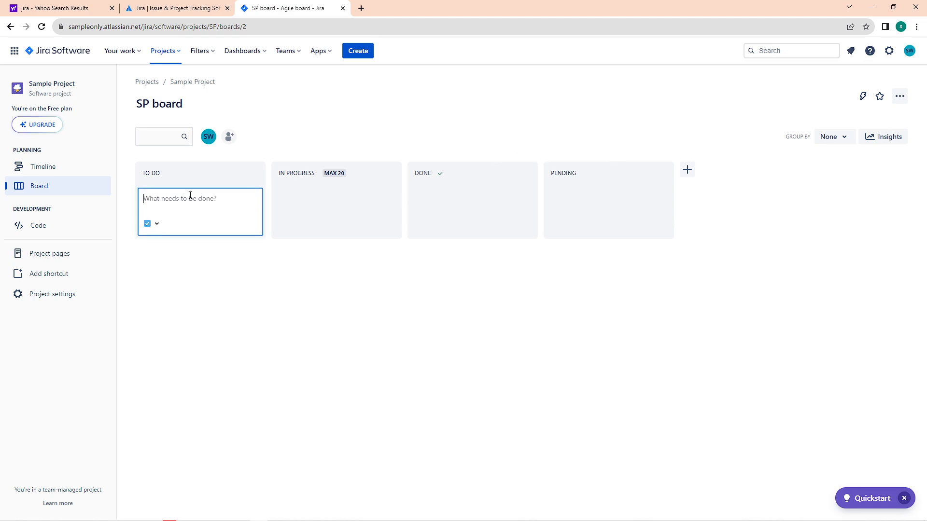
pyautogui.click(160, 225)
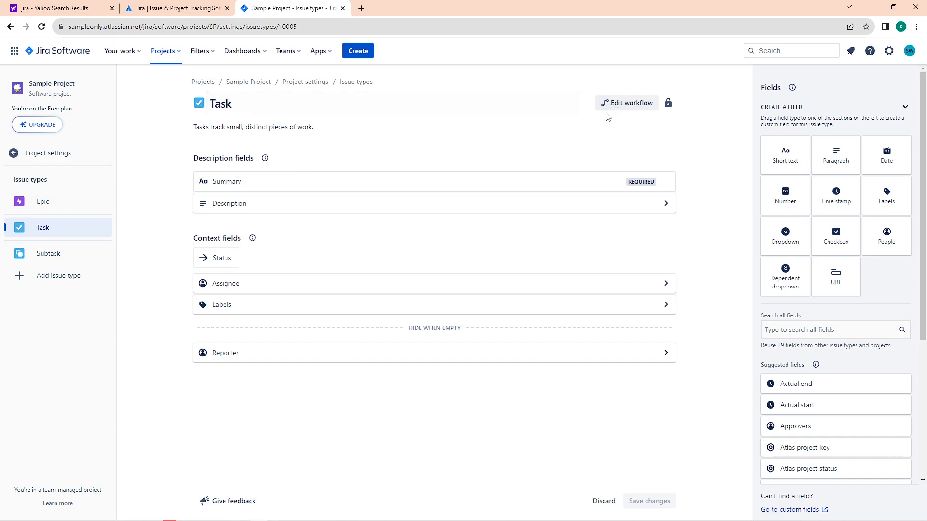
pyautogui.click(10, 26)
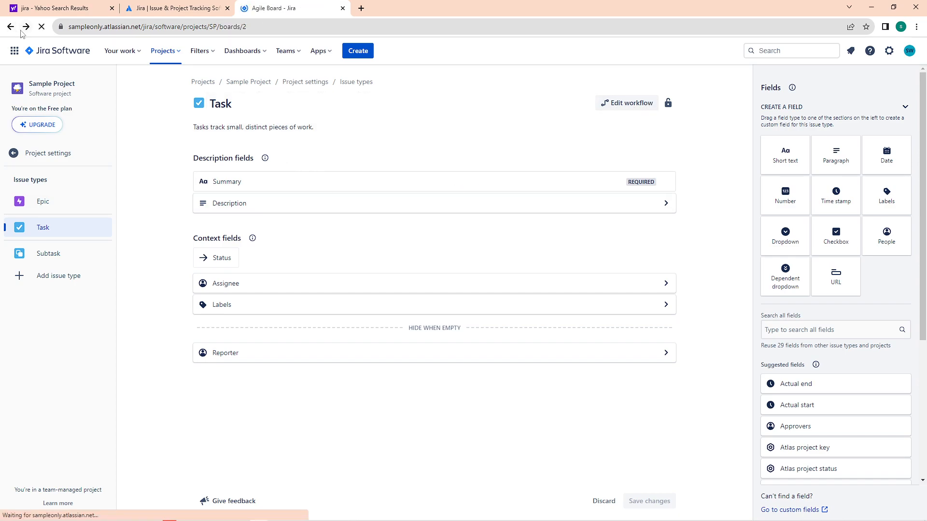
pyautogui.click(203, 197)
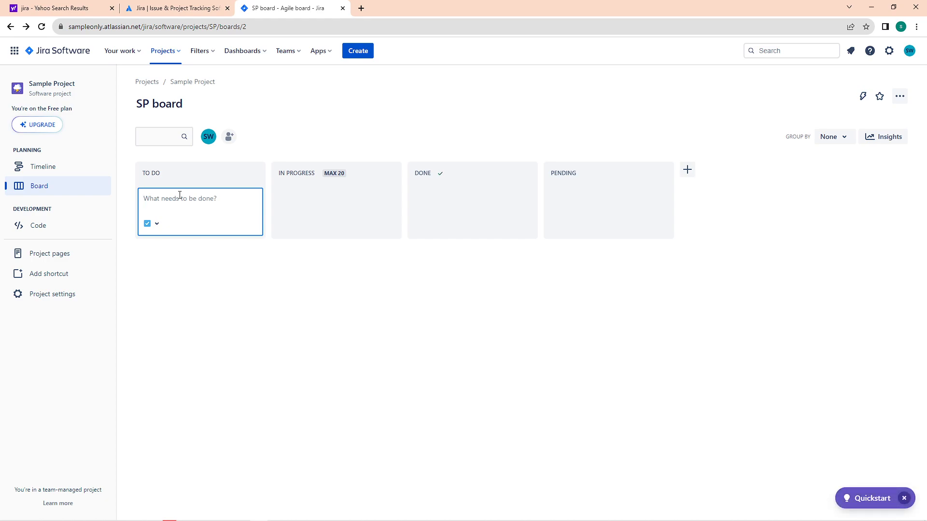
pyautogui.write('Task 1')
pyautogui.press('Return')
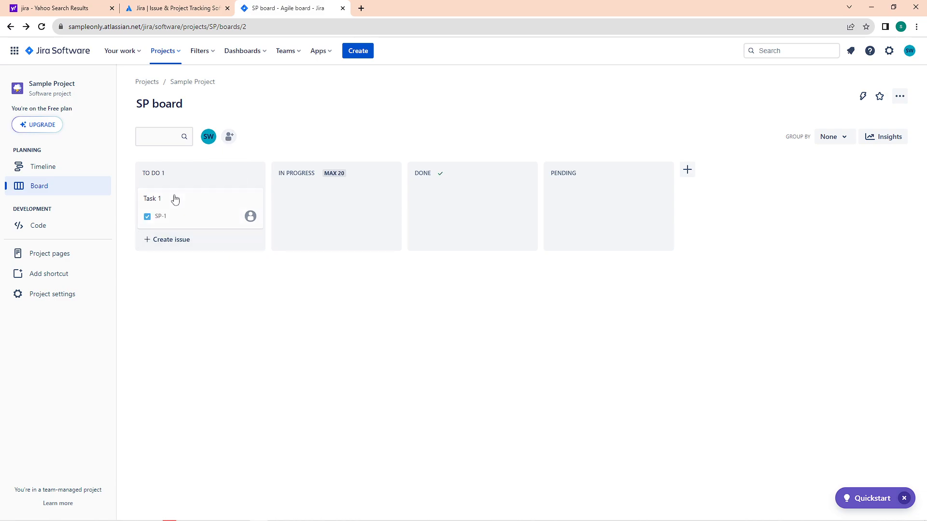
# Open Task 1, enter the description "Requirements:" followed by separate lines 1, 2 and 3, and save it.
pyautogui.click(164, 201)
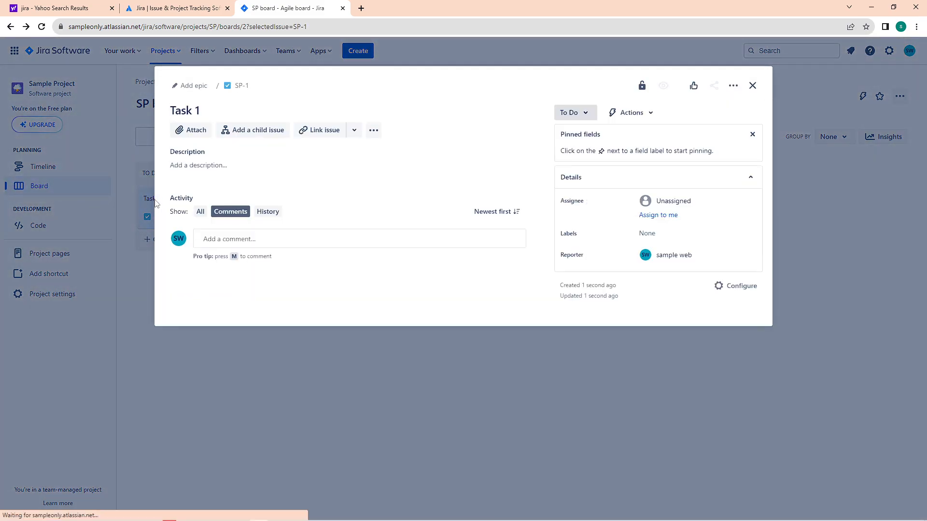
pyautogui.click(207, 166)
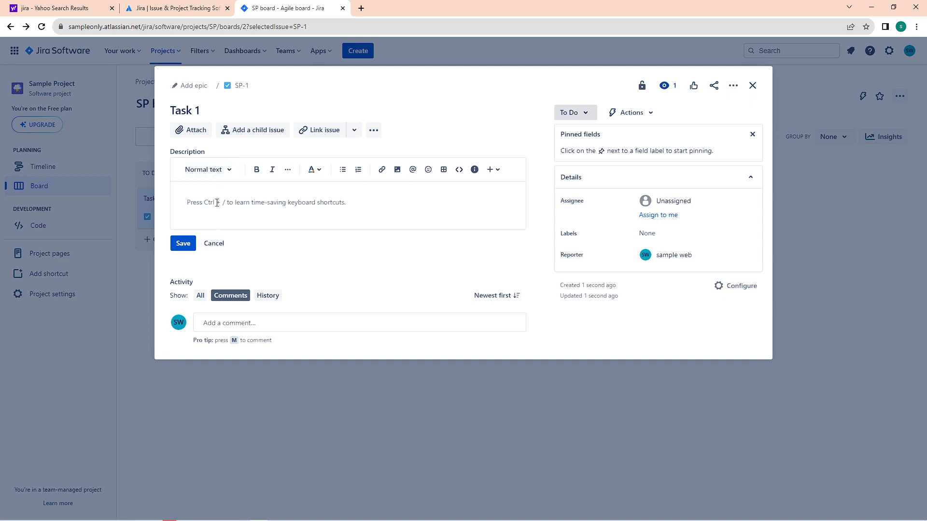
pyautogui.write('Requirements:')
pyautogui.press('Return')
pyautogui.write('1')
pyautogui.press('Return')
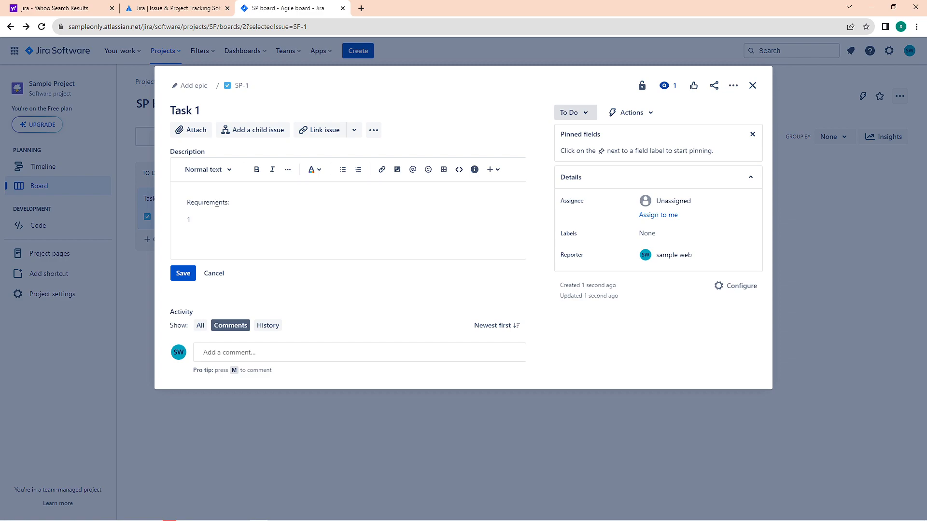
pyautogui.write('2')
pyautogui.press('Return')
pyautogui.write('3')
pyautogui.click(183, 291)
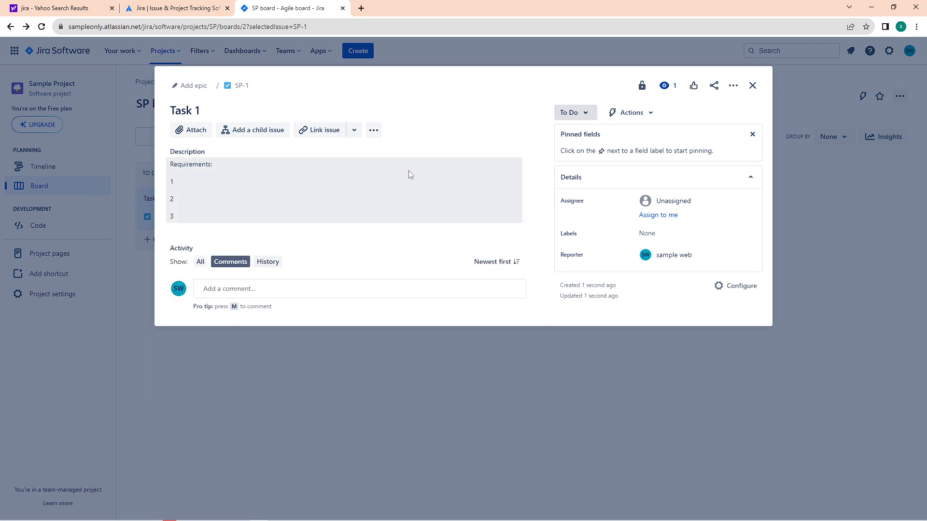
# Check the status options of Task 1, close the issue, and view the form for adding people to the project.
pyautogui.click(591, 113)
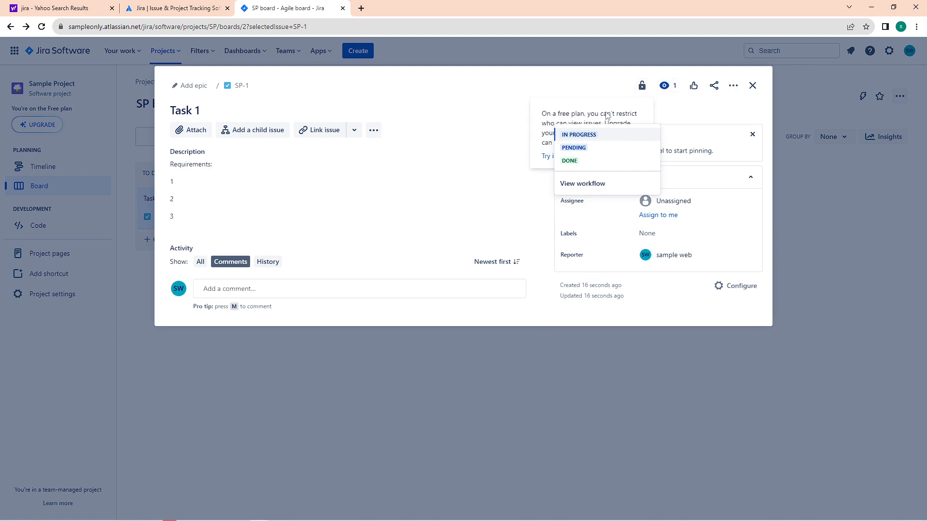
pyautogui.click(338, 216)
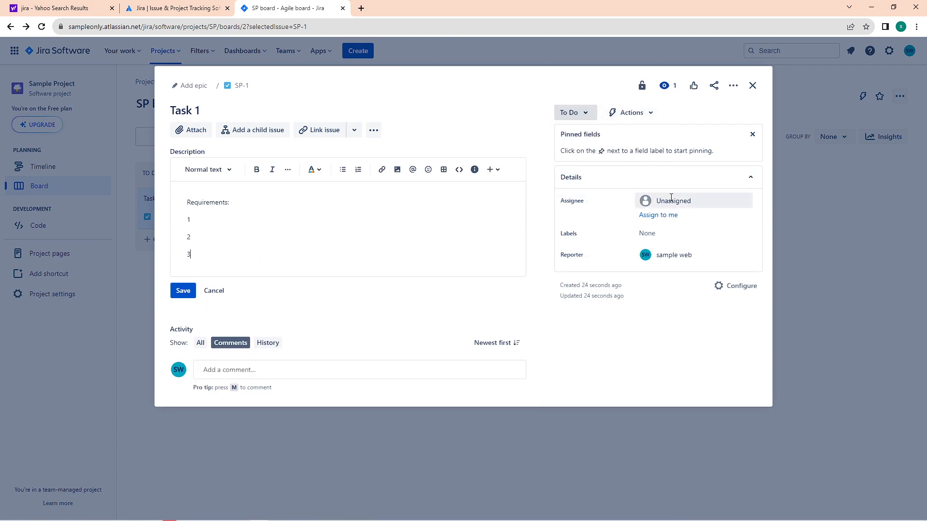
pyautogui.click(751, 86)
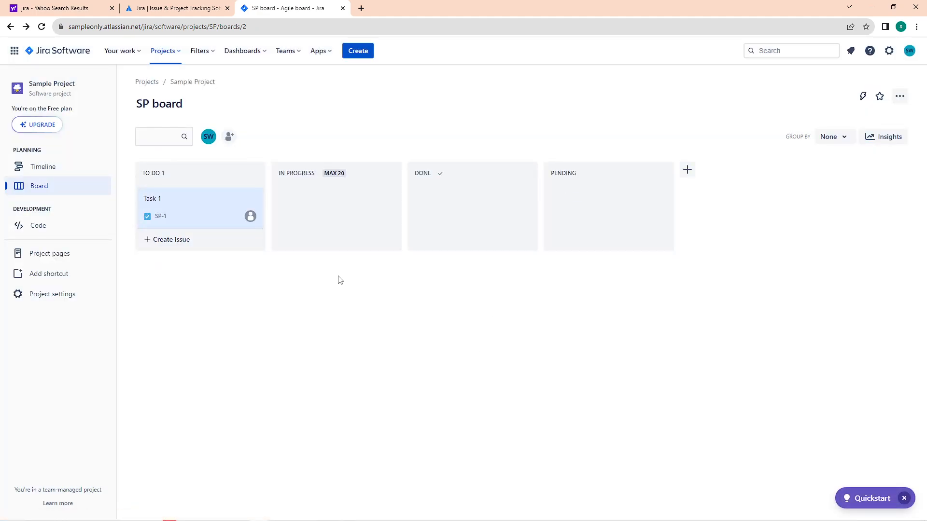
pyautogui.click(229, 137)
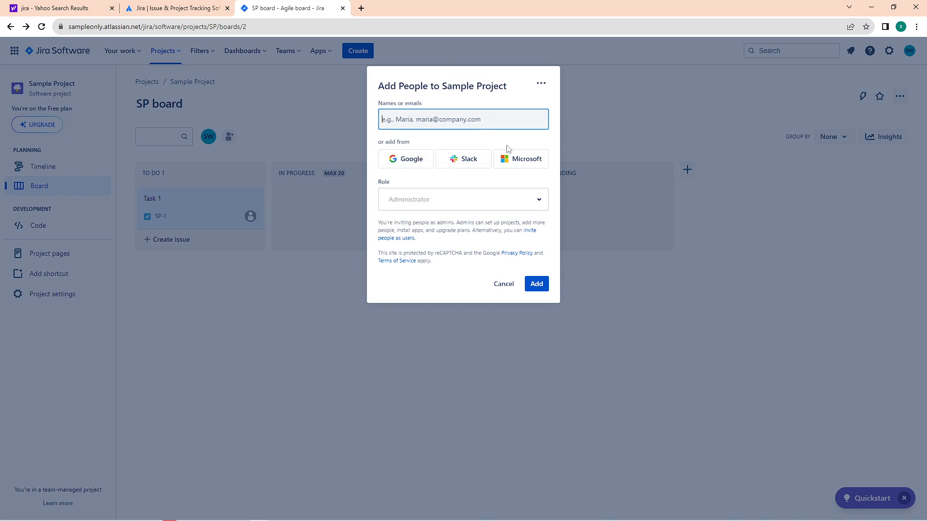
pyautogui.click(504, 284)
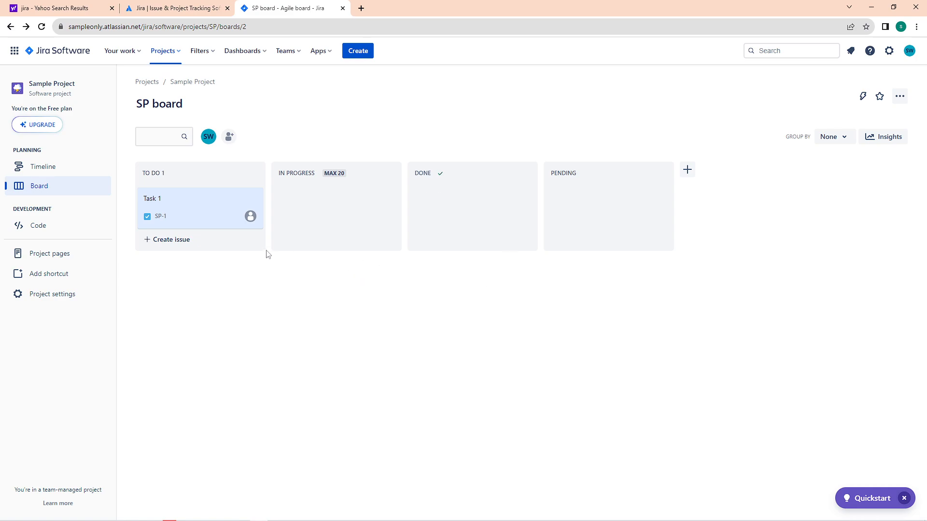
# Move the Task 1 card from To Do to In Progress, and open and dismiss a new issue entry under Done.
pyautogui.moveTo(194, 220); pyautogui.dragTo(357, 220)
pyautogui.moveTo(138, 207)
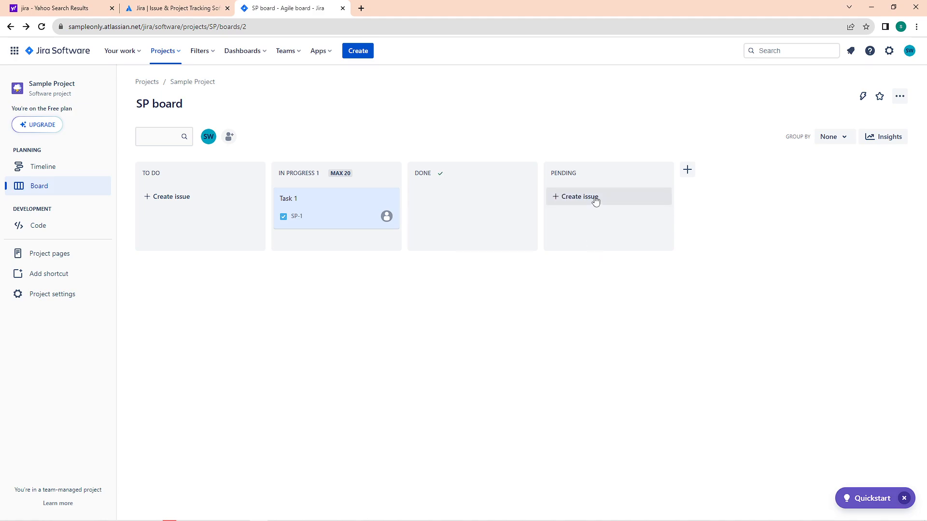
pyautogui.click(445, 198)
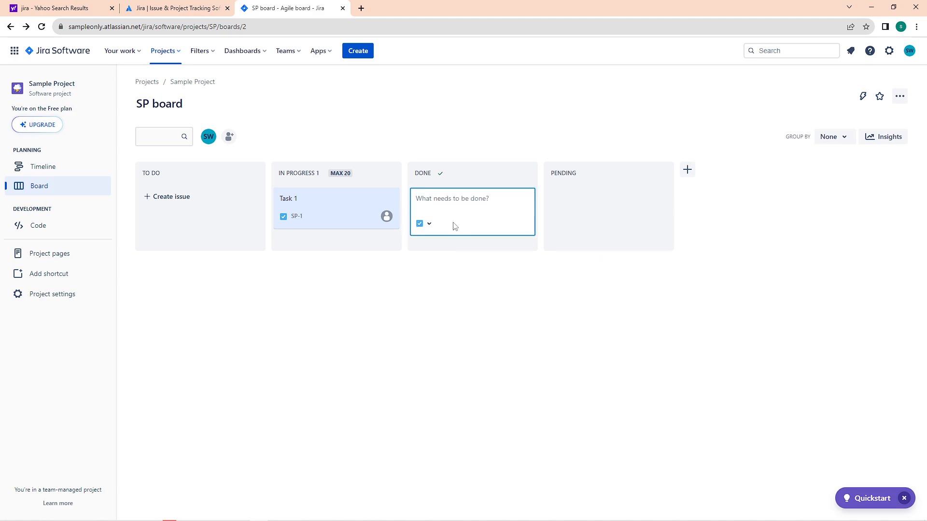
pyautogui.click(370, 298)
# Create a second issue named Sample 2 in the To Do column.
pyautogui.click(171, 196)
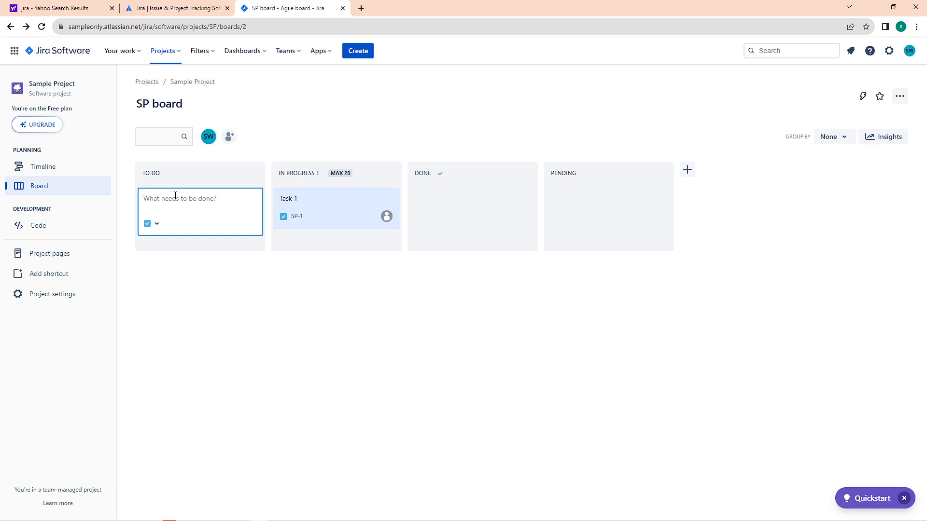
pyautogui.write('Sample 2')
pyautogui.click(191, 323)
pyautogui.click(175, 198)
pyautogui.press('Return')
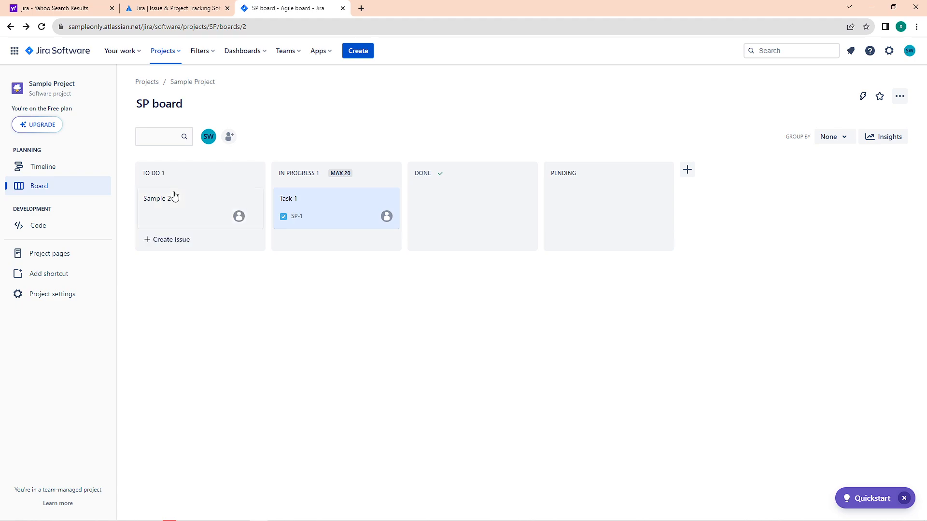
# Open the form for creating an issue, try My Kanban Project (KAN) as its project, and set it back to Sample Project (SP).
pyautogui.click(359, 52)
pyautogui.click(375, 153)
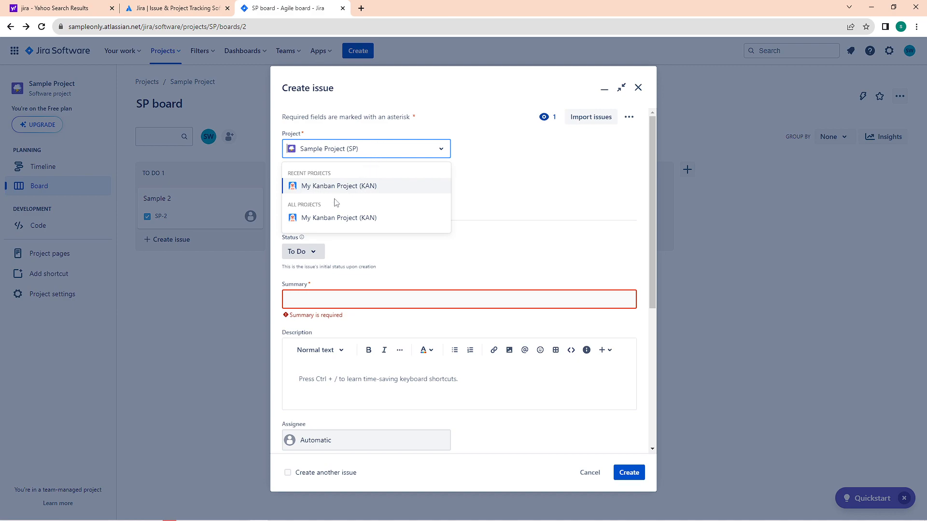
pyautogui.click(360, 195)
pyautogui.click(346, 153)
pyautogui.click(358, 191)
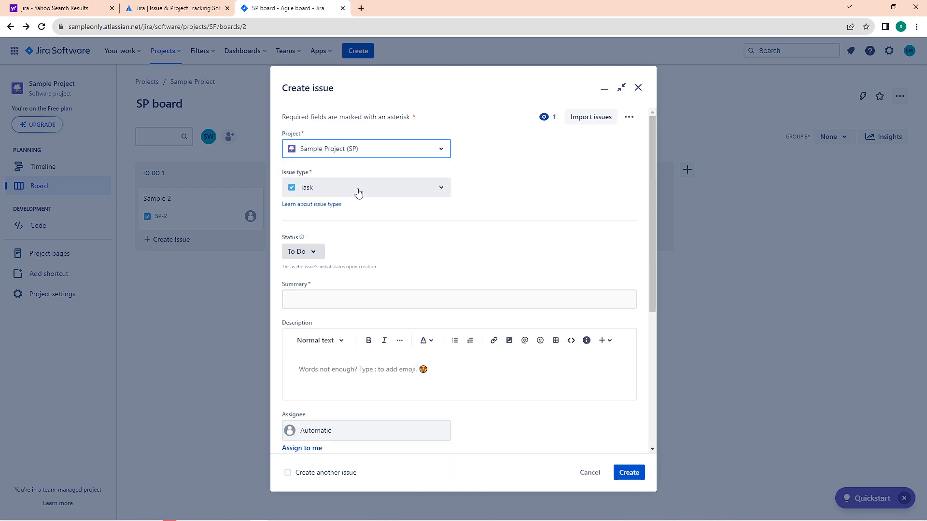
pyautogui.click(371, 150)
pyautogui.click(370, 150)
# Compare the Task and Epic issue types for the new issue and keep Task selected.
pyautogui.click(366, 193)
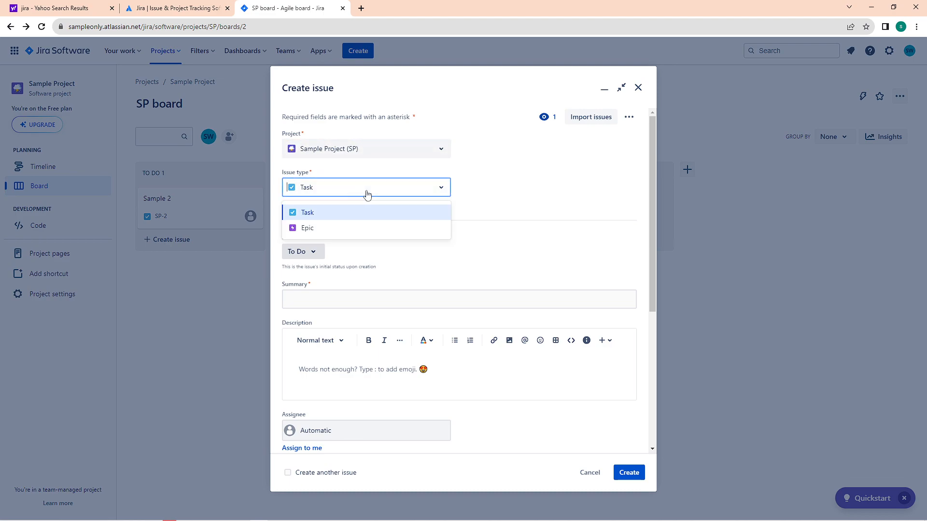
pyautogui.click(363, 212)
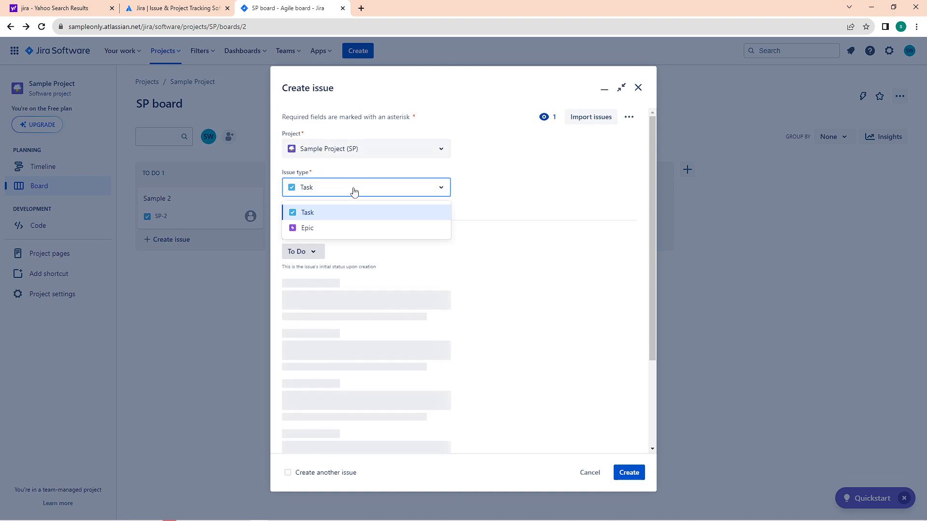
pyautogui.click(345, 185)
pyautogui.click(327, 229)
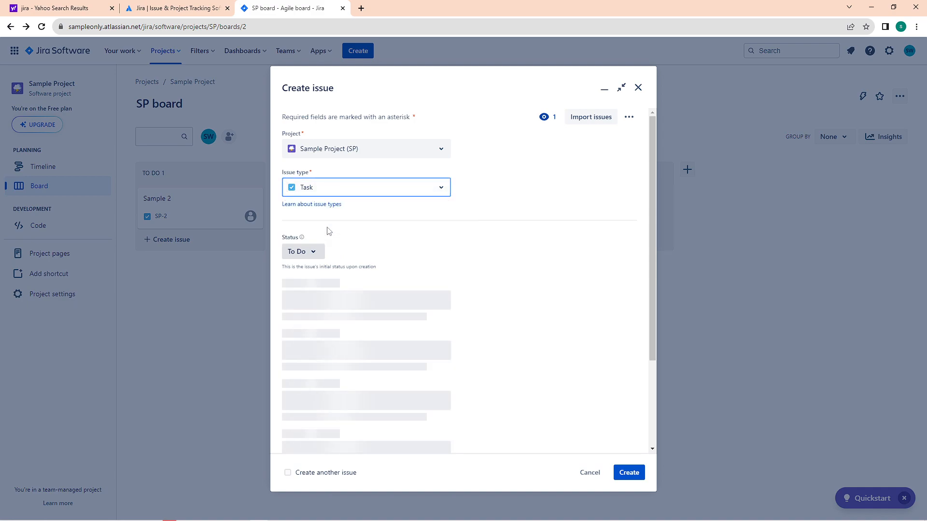
pyautogui.click(350, 190)
pyautogui.click(344, 213)
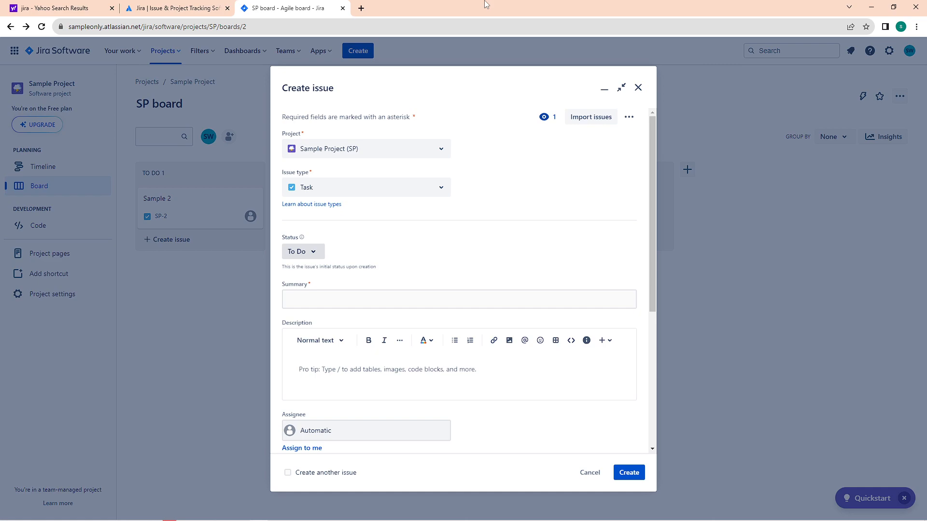
# Keep To Do as the new task's status, enter aaaa as its summary, and enable Create another issue.
pyautogui.click(302, 252)
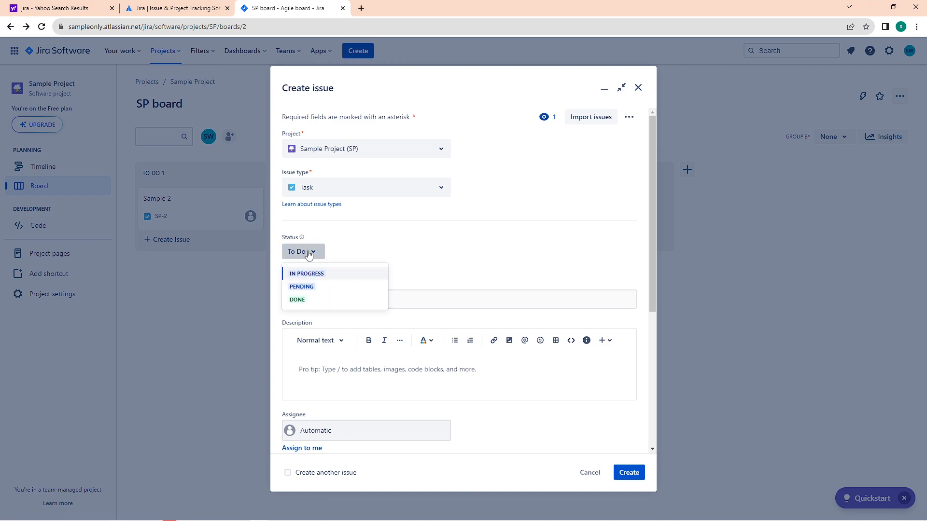
pyautogui.click(339, 302)
pyautogui.click(326, 302)
pyautogui.write('aaaa')
pyautogui.click(312, 368)
pyautogui.scroll(-2, 416, 346)
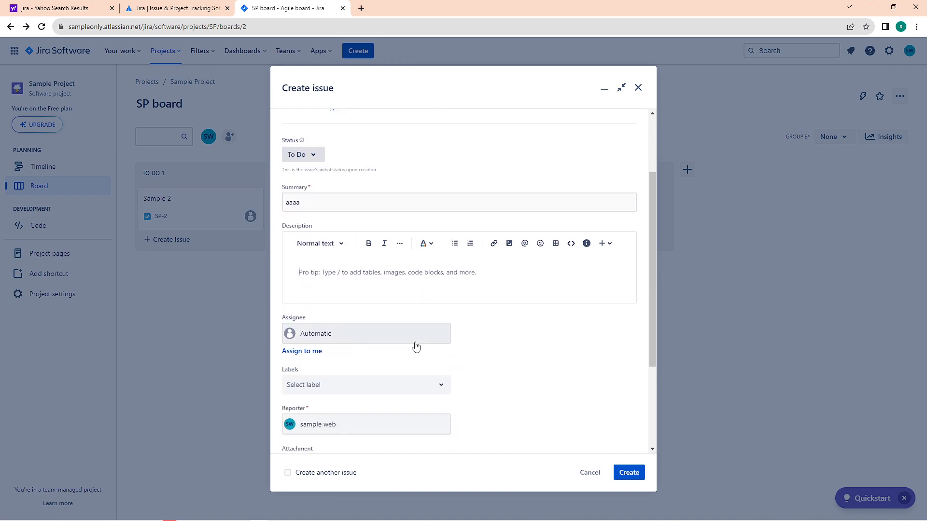
pyautogui.scroll(-3, 505, 335)
pyautogui.click(289, 473)
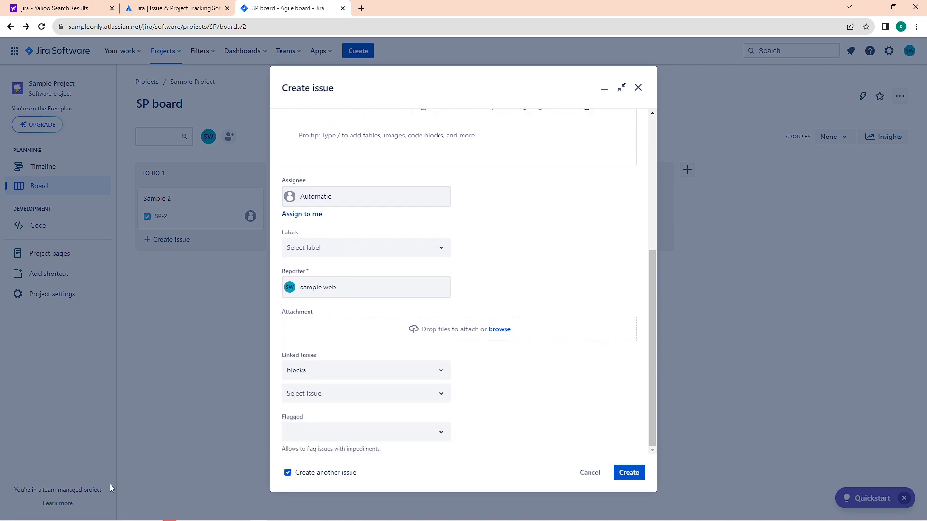
# Review the filled-in form and create the aaaa task.
pyautogui.scroll(5, 410, 360)
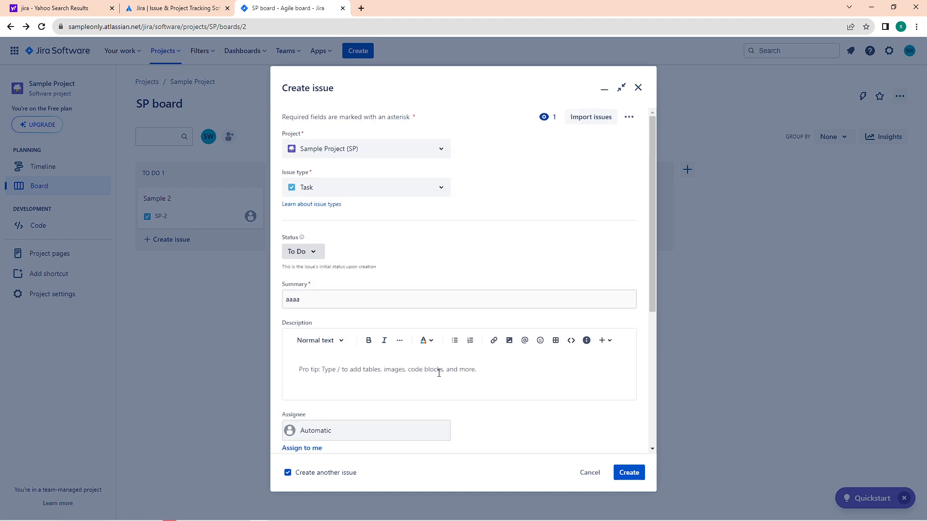
pyautogui.scroll(-5, 557, 418)
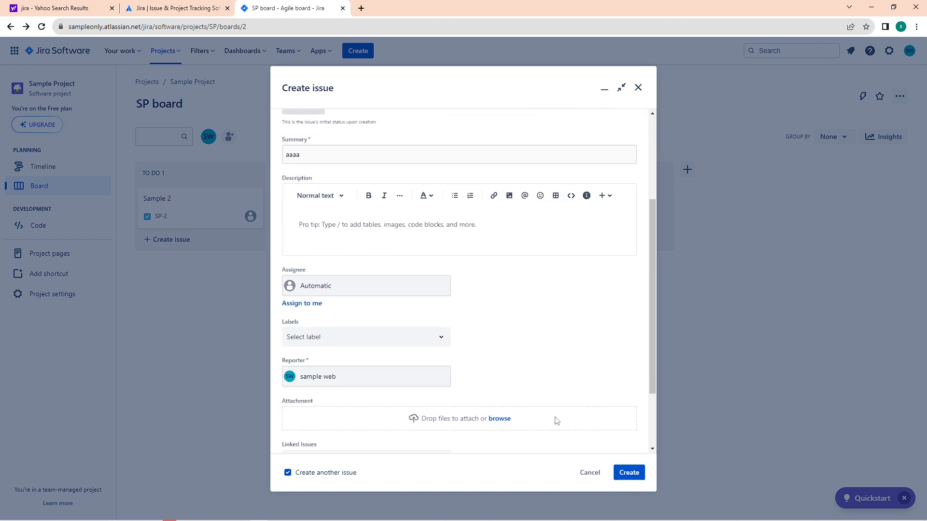
pyautogui.scroll(-1, 551, 375)
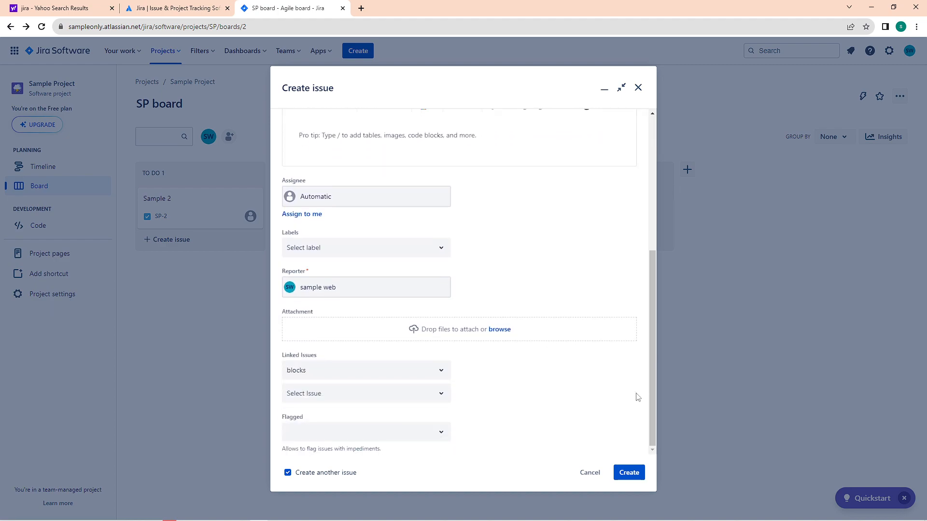
pyautogui.click(638, 476)
# Replace the summary with bbbb and create it as another task.
pyautogui.click(352, 296)
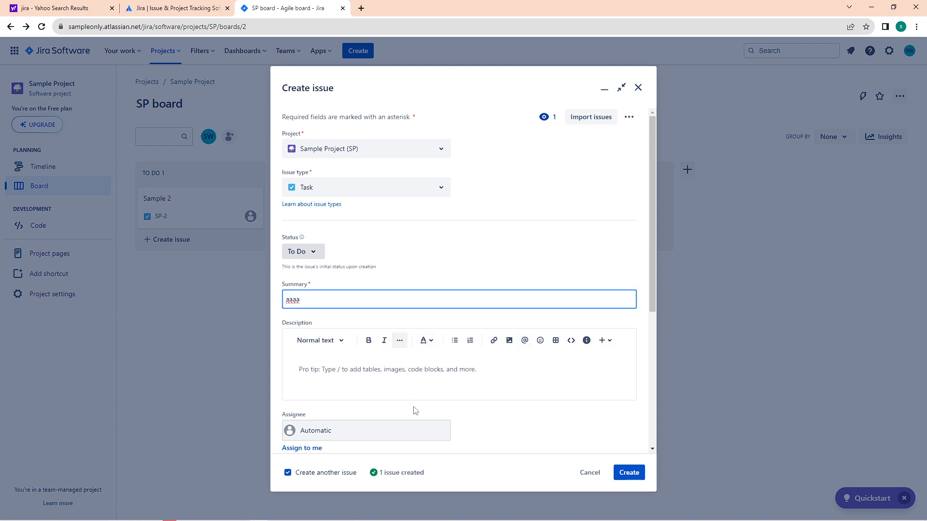
pyautogui.hotkey('ctrl', 'a')
pyautogui.write('bbbb')
pyautogui.click(627, 473)
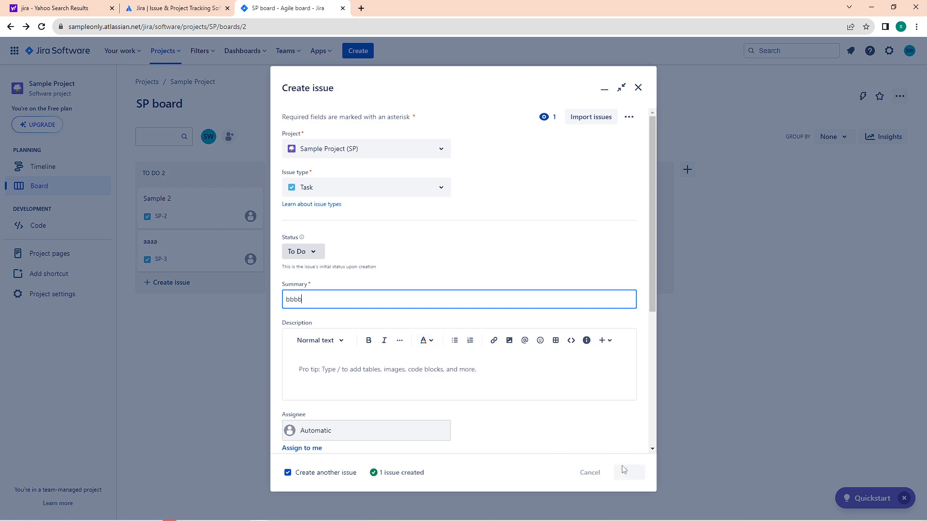
# Replace the summary with cccc and create it as a further task.
pyautogui.moveTo(429, 473); pyautogui.dragTo(362, 481)
pyautogui.doubleClick(316, 302)
pyautogui.write('cccc')
pyautogui.click(624, 473)
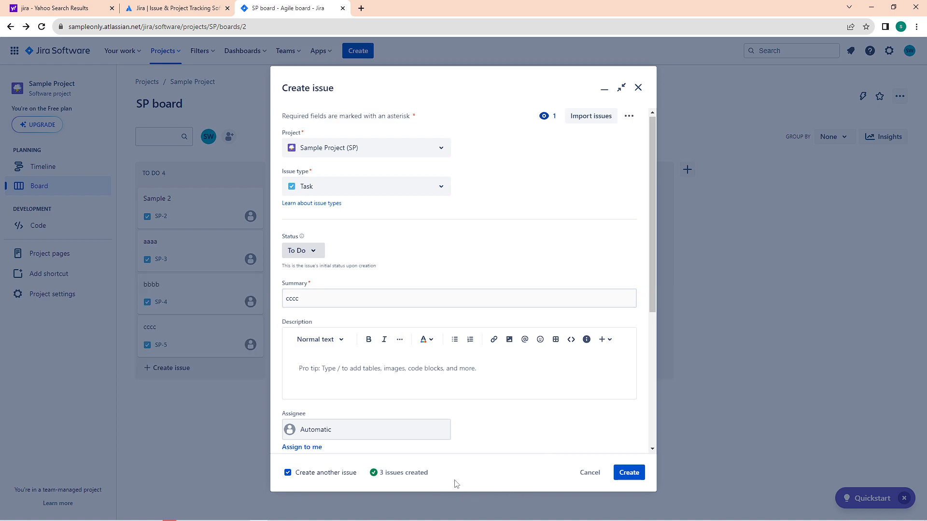
# Close the issue creation form and discard the unsaved draft.
pyautogui.scroll(-5, 599, 237)
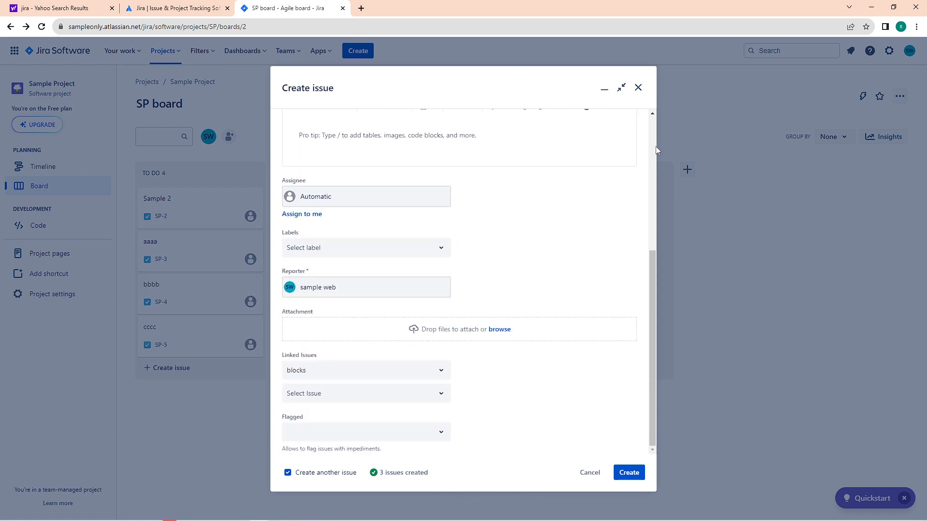
pyautogui.click(638, 88)
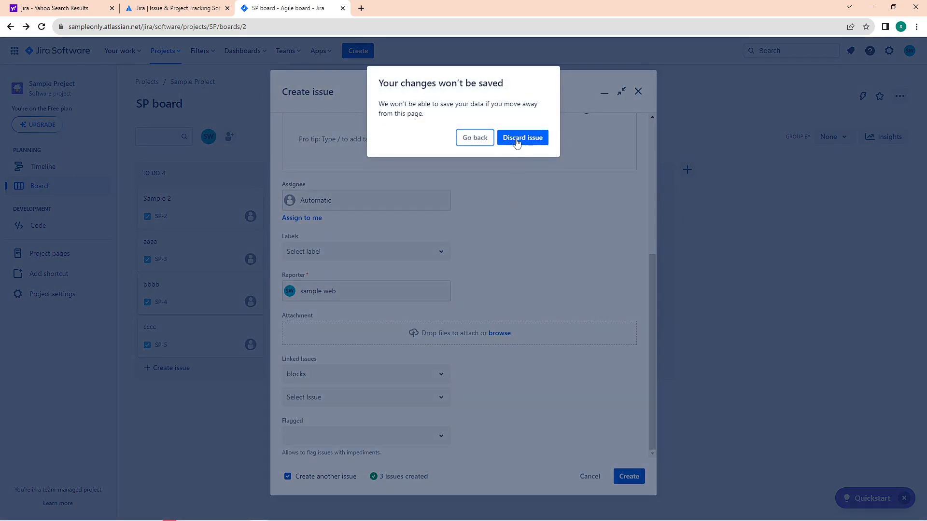
pyautogui.click(480, 138)
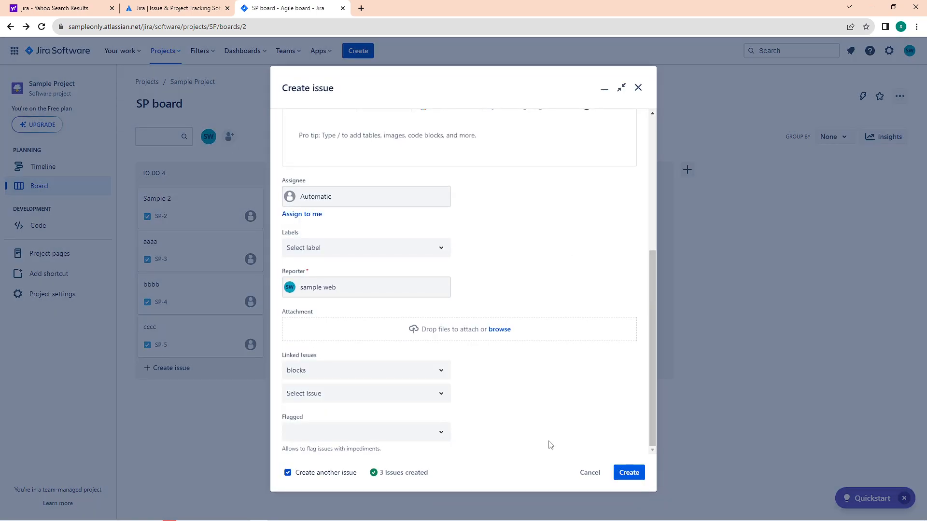
pyautogui.click(638, 87)
pyautogui.click(523, 139)
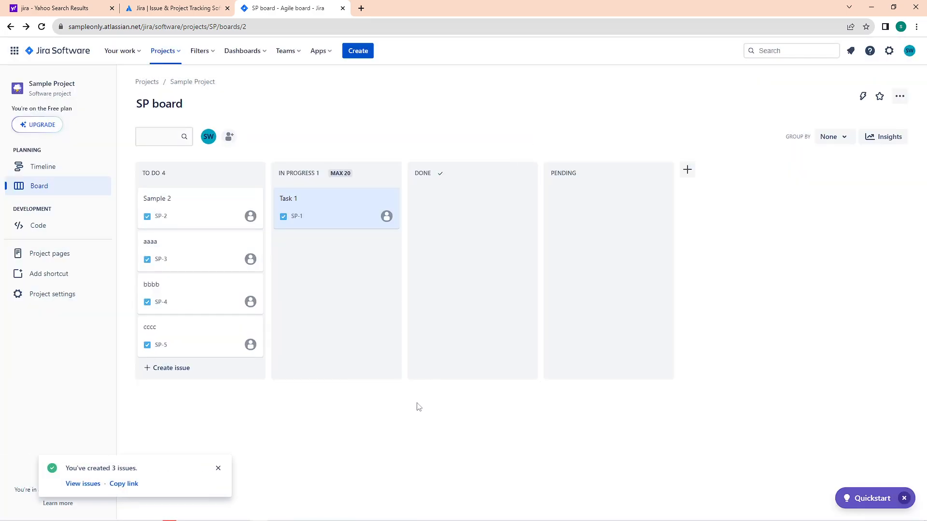
# Open the Sample 2 issue and add a child issue named task.
pyautogui.click(196, 205)
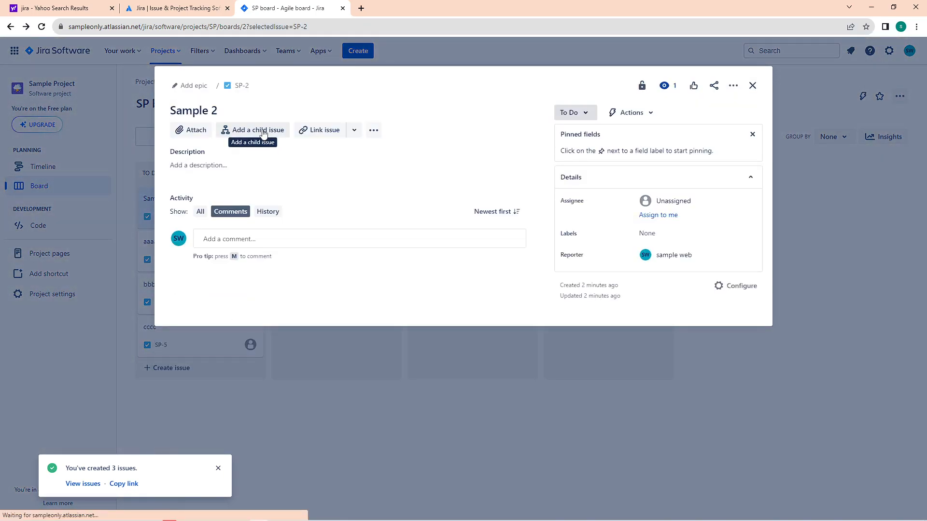
pyautogui.click(257, 135)
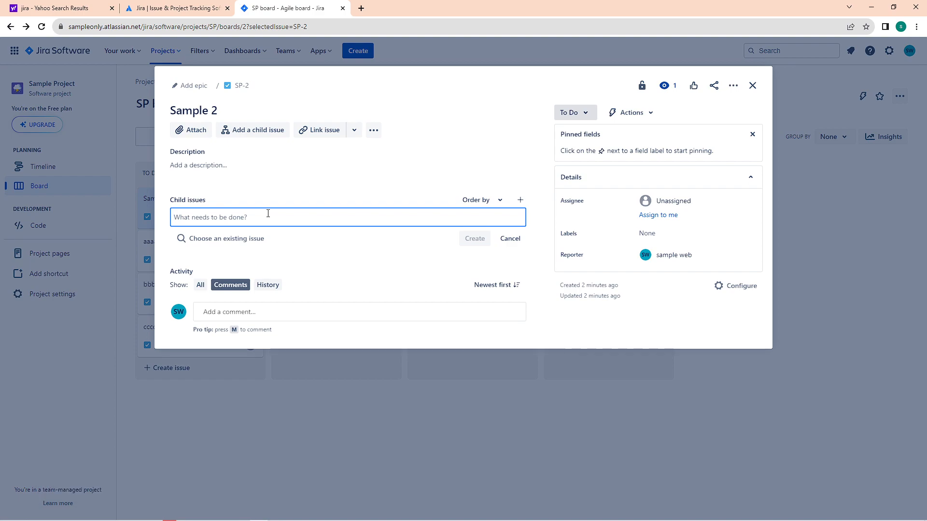
pyautogui.write('task')
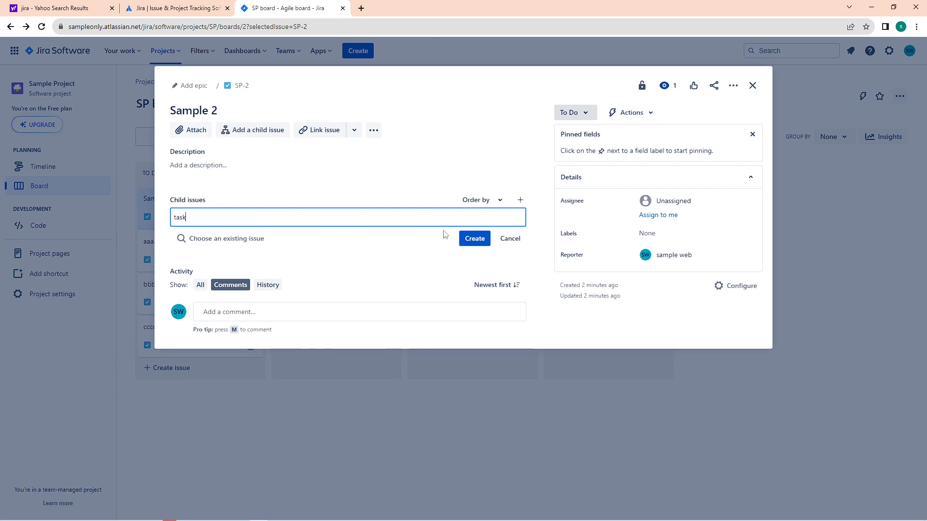
pyautogui.click(470, 239)
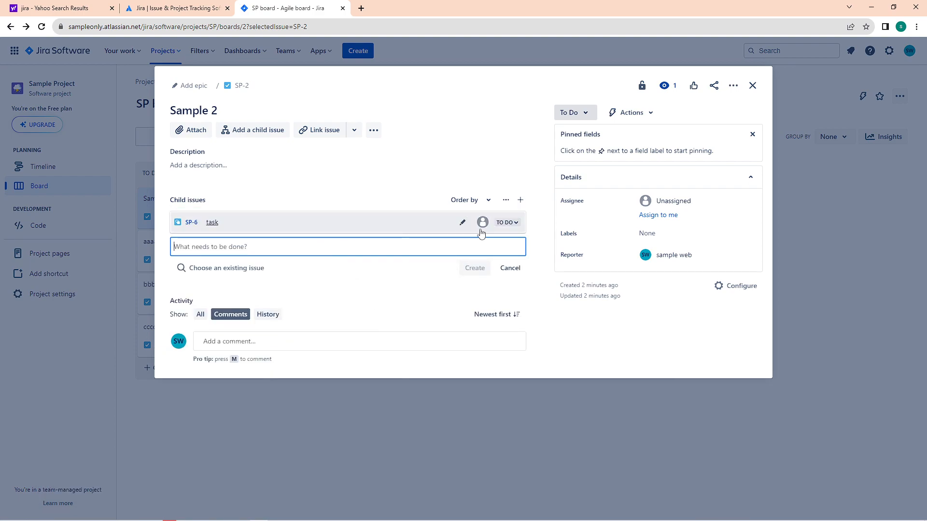
# Try other statuses on the child issue, including Done, and set it back to To Do.
pyautogui.click(506, 223)
pyautogui.click(513, 255)
pyautogui.click(503, 223)
pyautogui.click(502, 268)
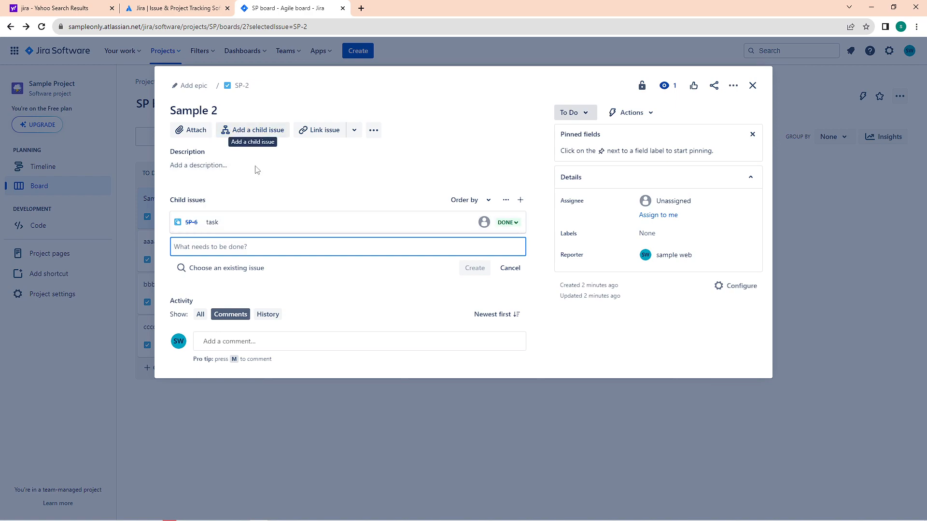
pyautogui.click(499, 223)
pyautogui.click(506, 241)
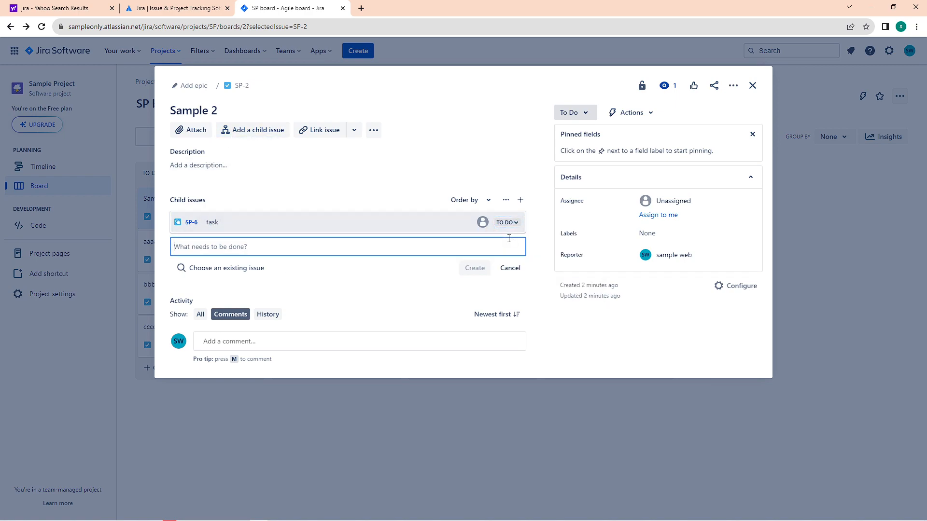
# Close the Sample 2 issue and move the aaaa and bbbb cards from To Do to Done.
pyautogui.click(775, 227)
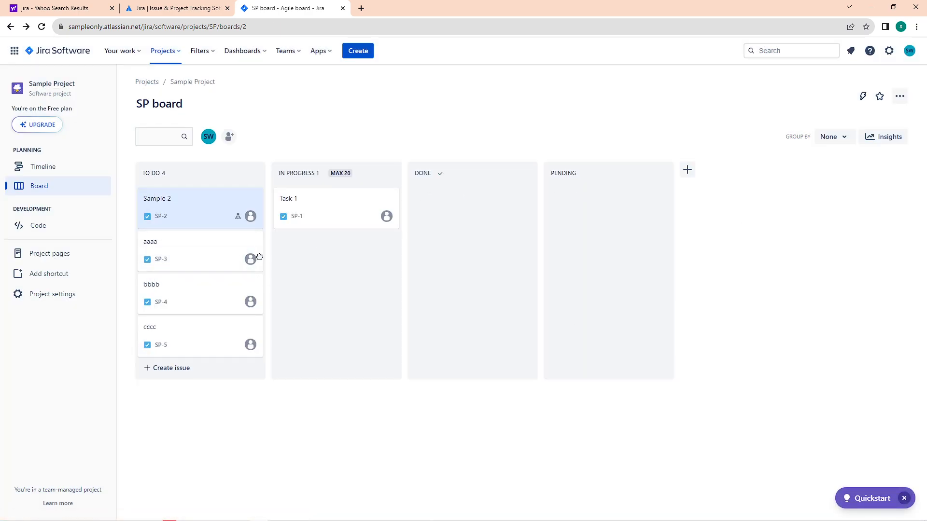
pyautogui.moveTo(223, 256); pyautogui.dragTo(444, 207)
pyautogui.moveTo(261, 266); pyautogui.dragTo(485, 261)
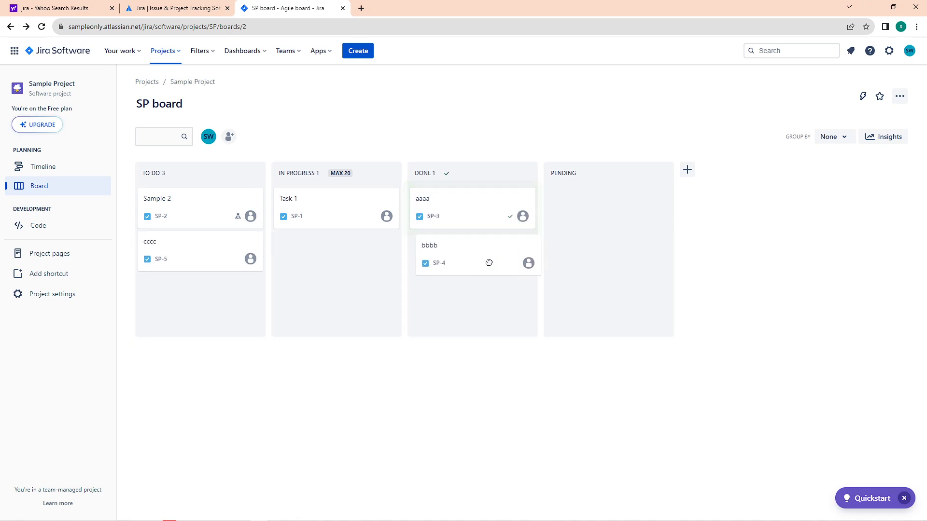